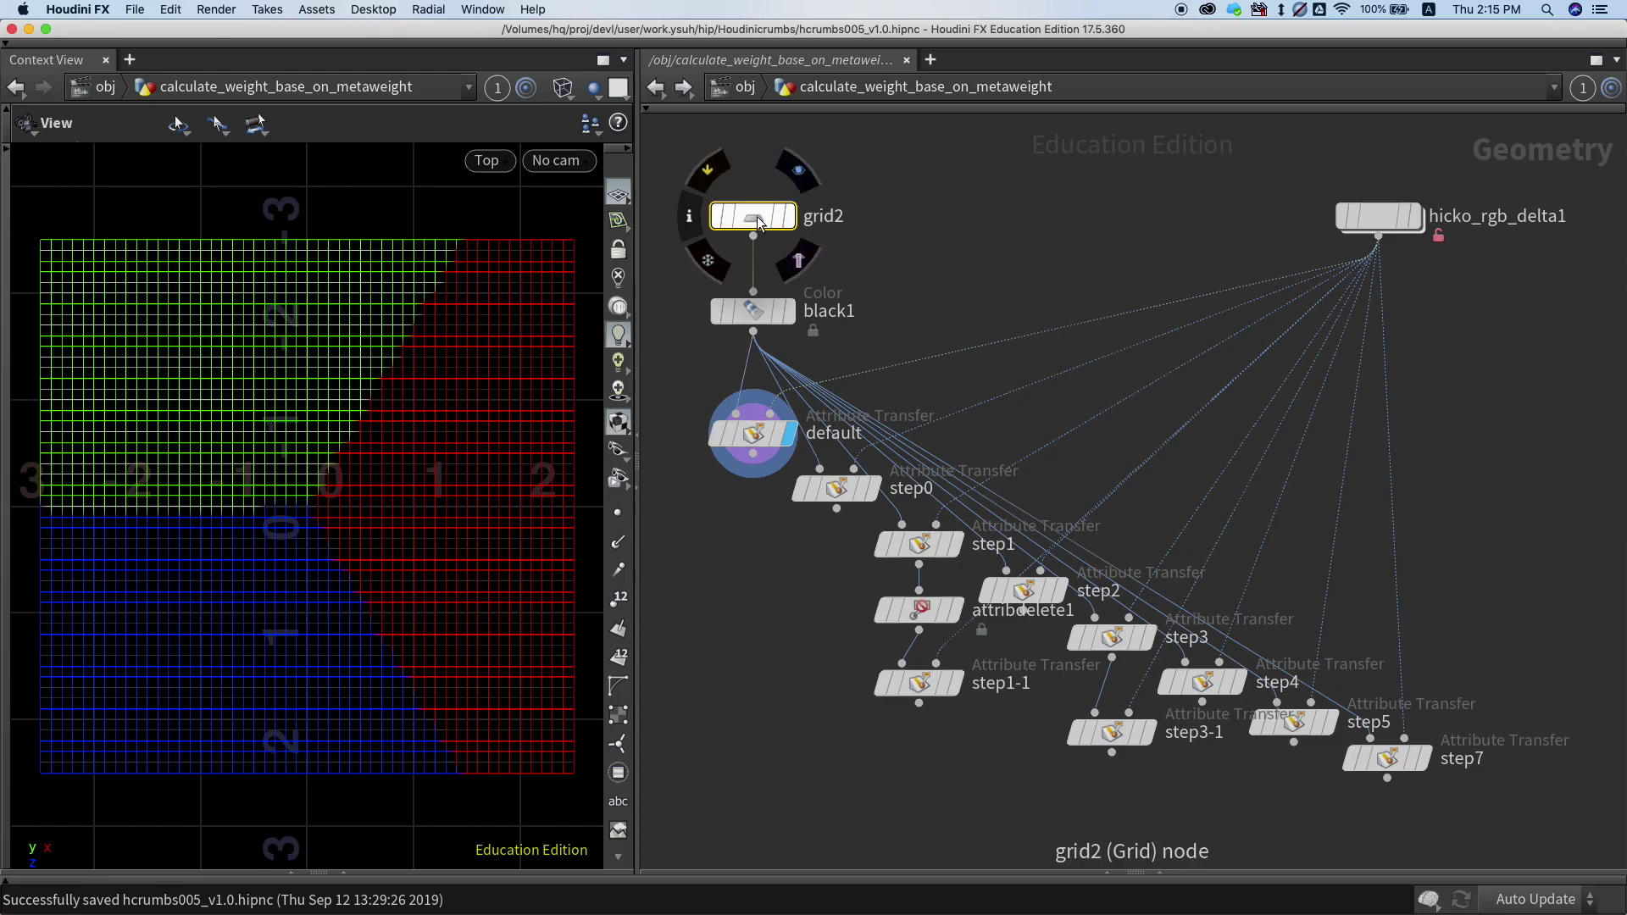
Step: Compare the default Attribute Transfer conditions with step0's Distance Threshold of 1
click(752, 435)
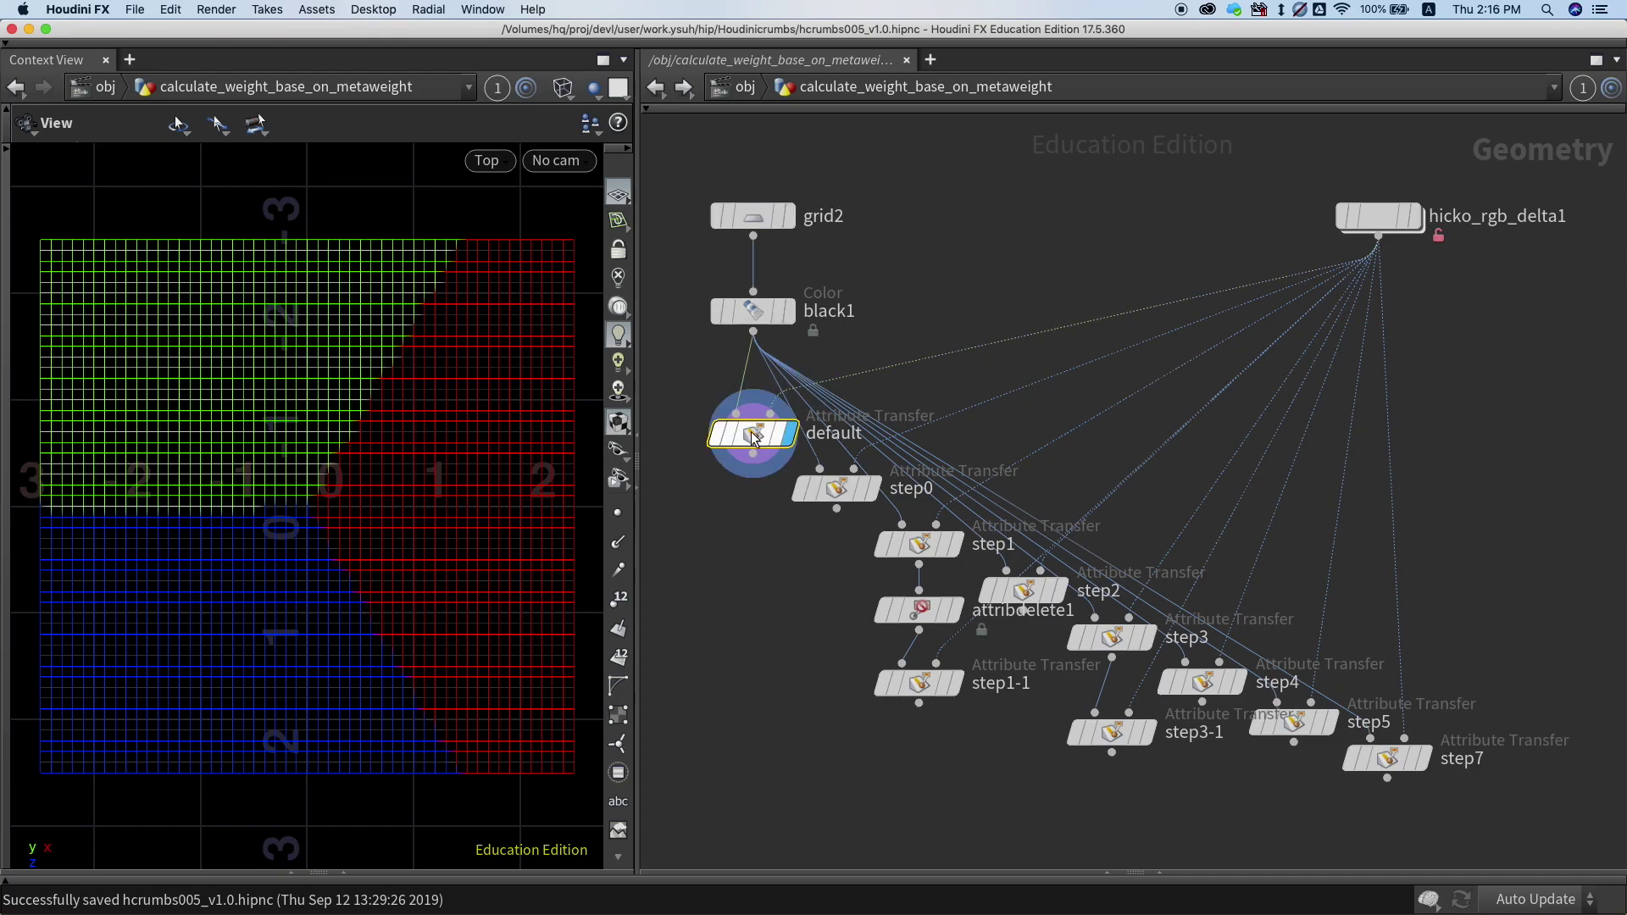
click(1378, 216)
click(754, 435)
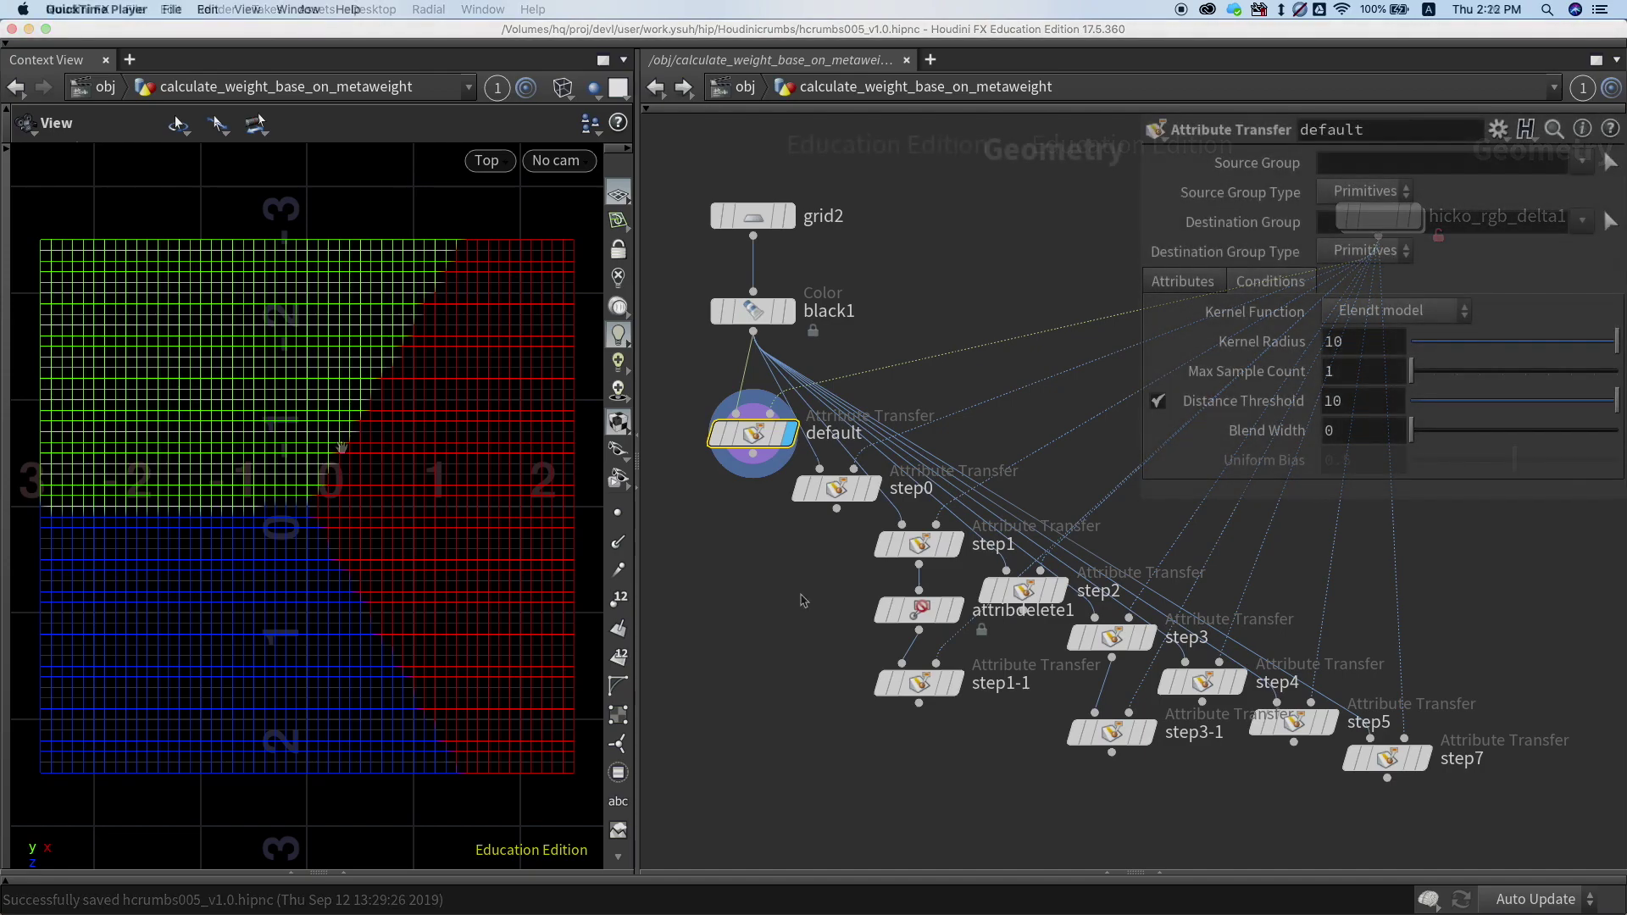
click(826, 492)
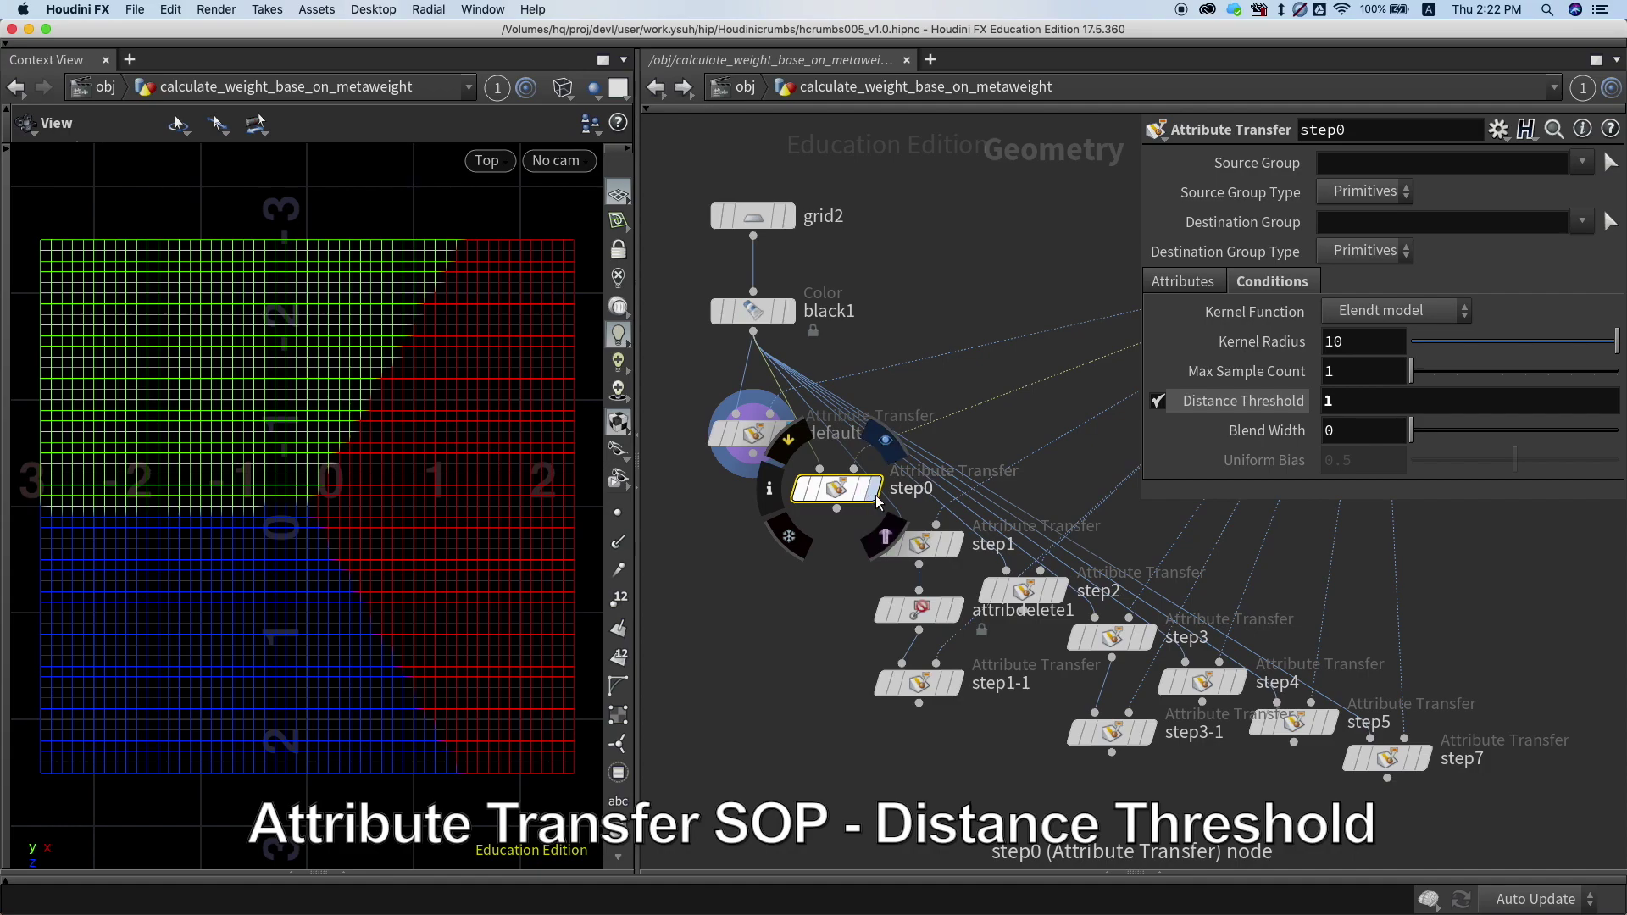
Step: Display step0's output, showing separate green, red and blue discs on the grid
click(885, 441)
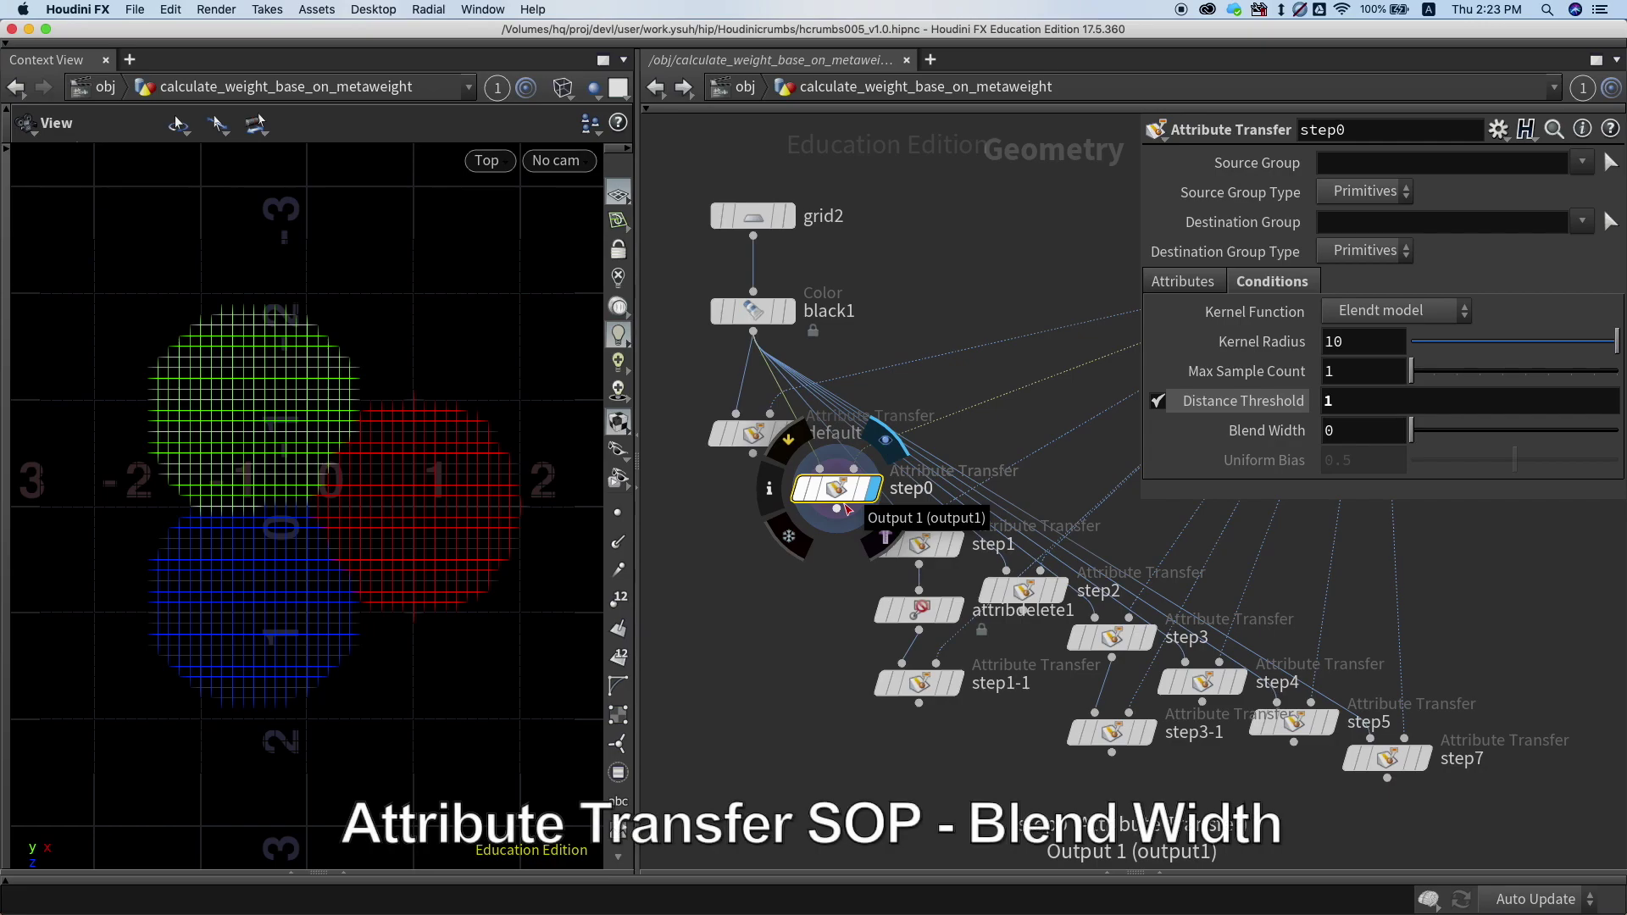
Step: Display step1's Blend Width 0.5 result and template it as a reference overlay
click(931, 549)
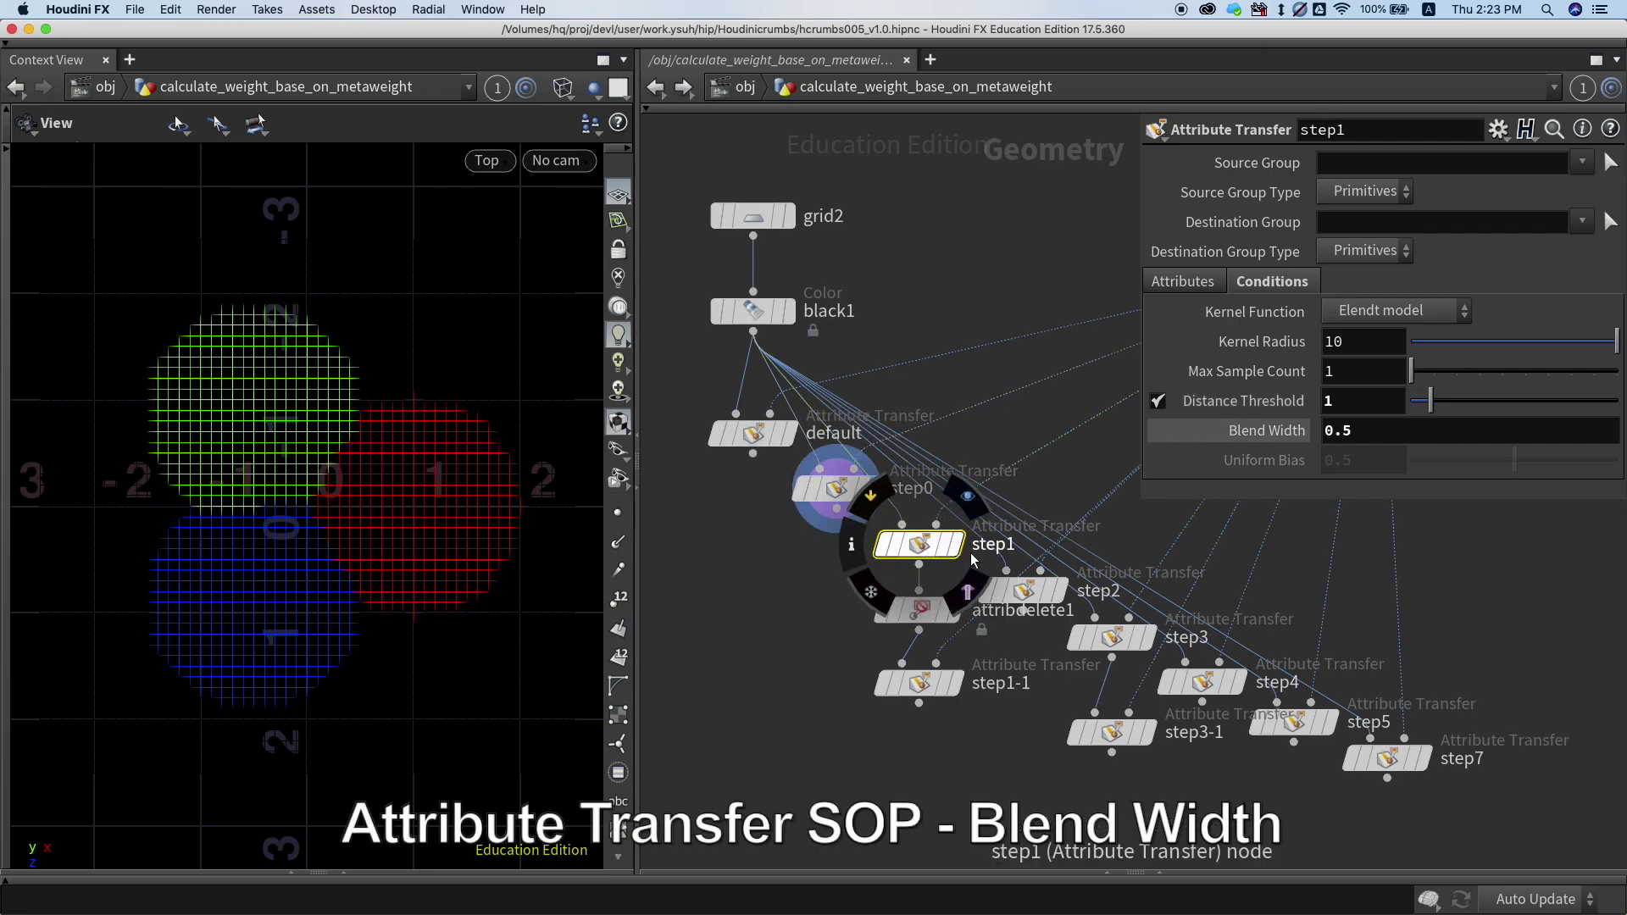
click(960, 549)
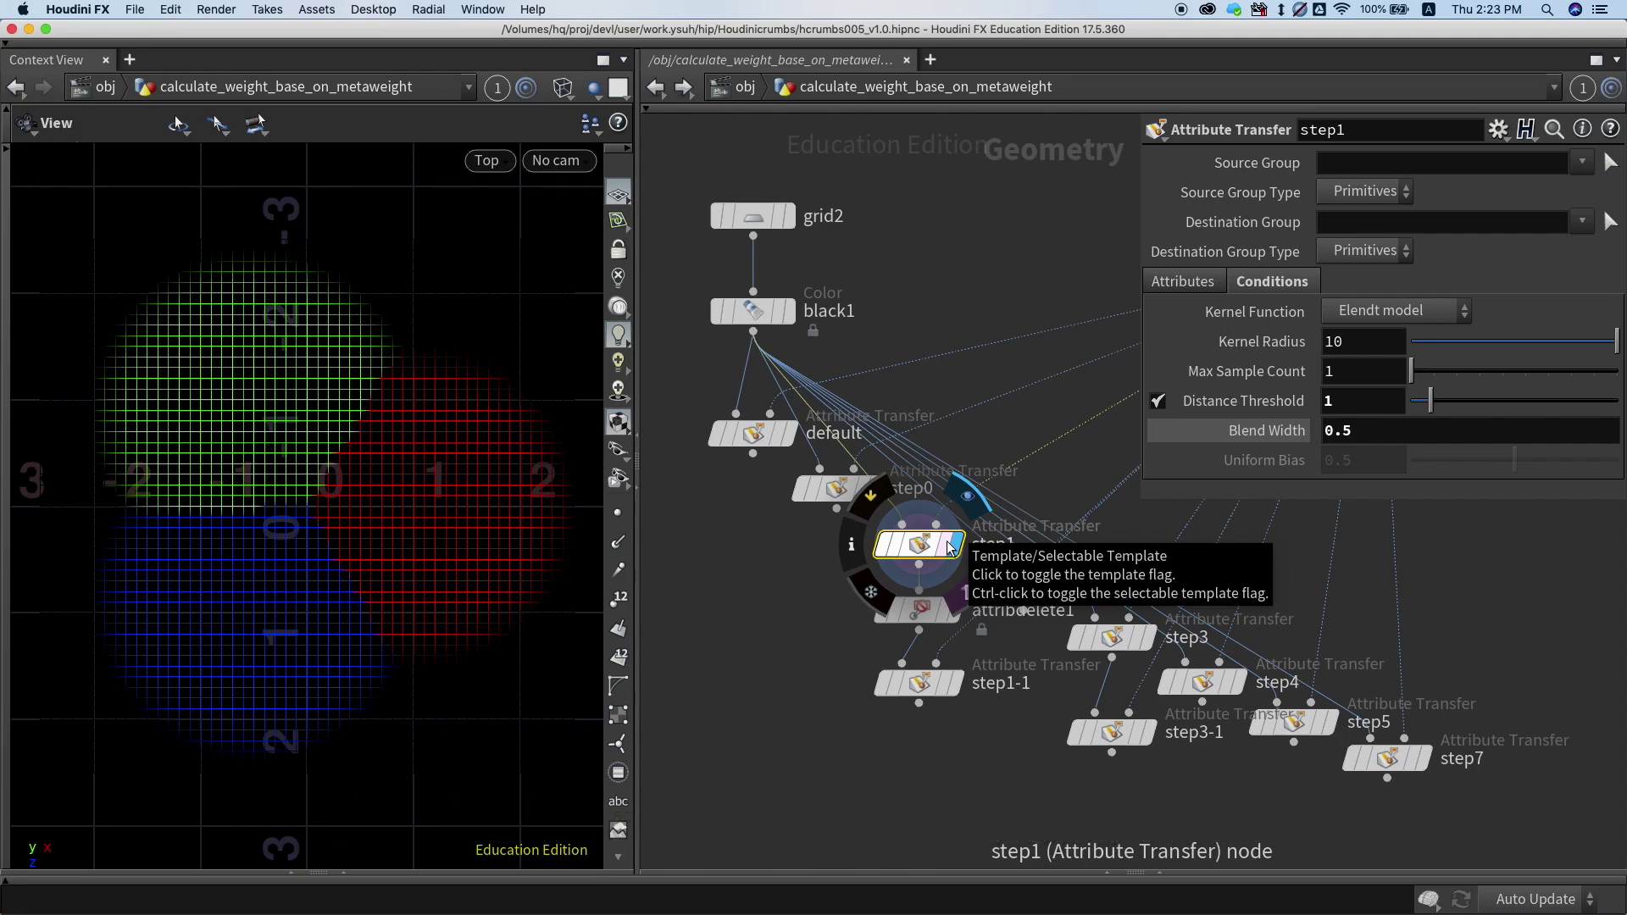
click(950, 548)
mouse_move(919, 683)
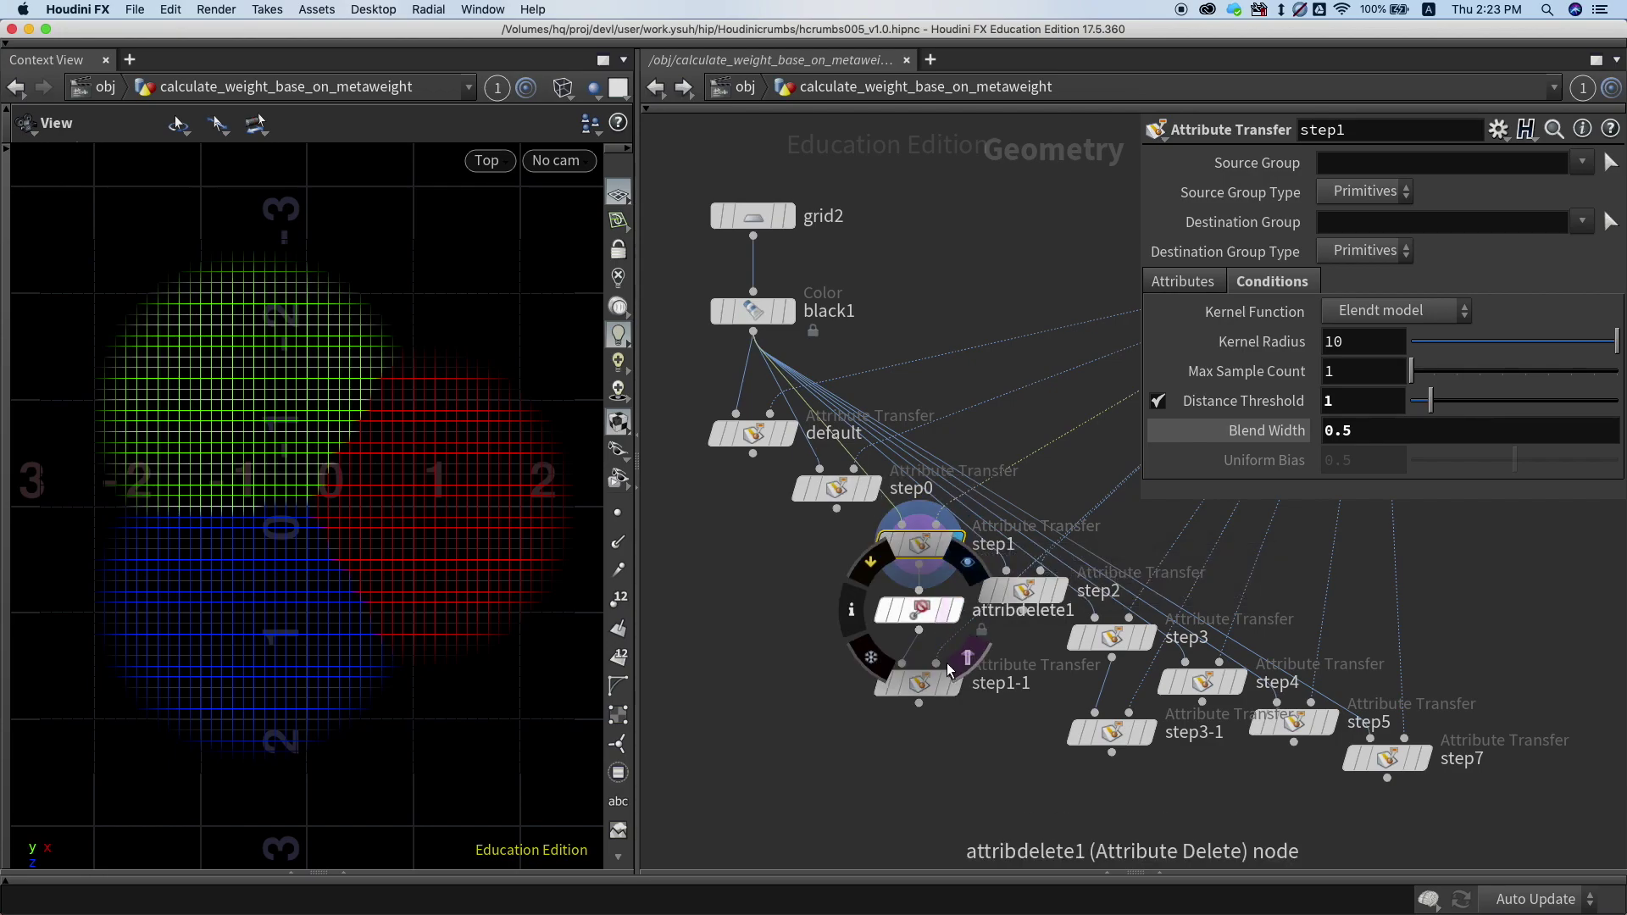
Step: Display step1-1's white grid output, then reselect step1 to inspect its settings
click(954, 691)
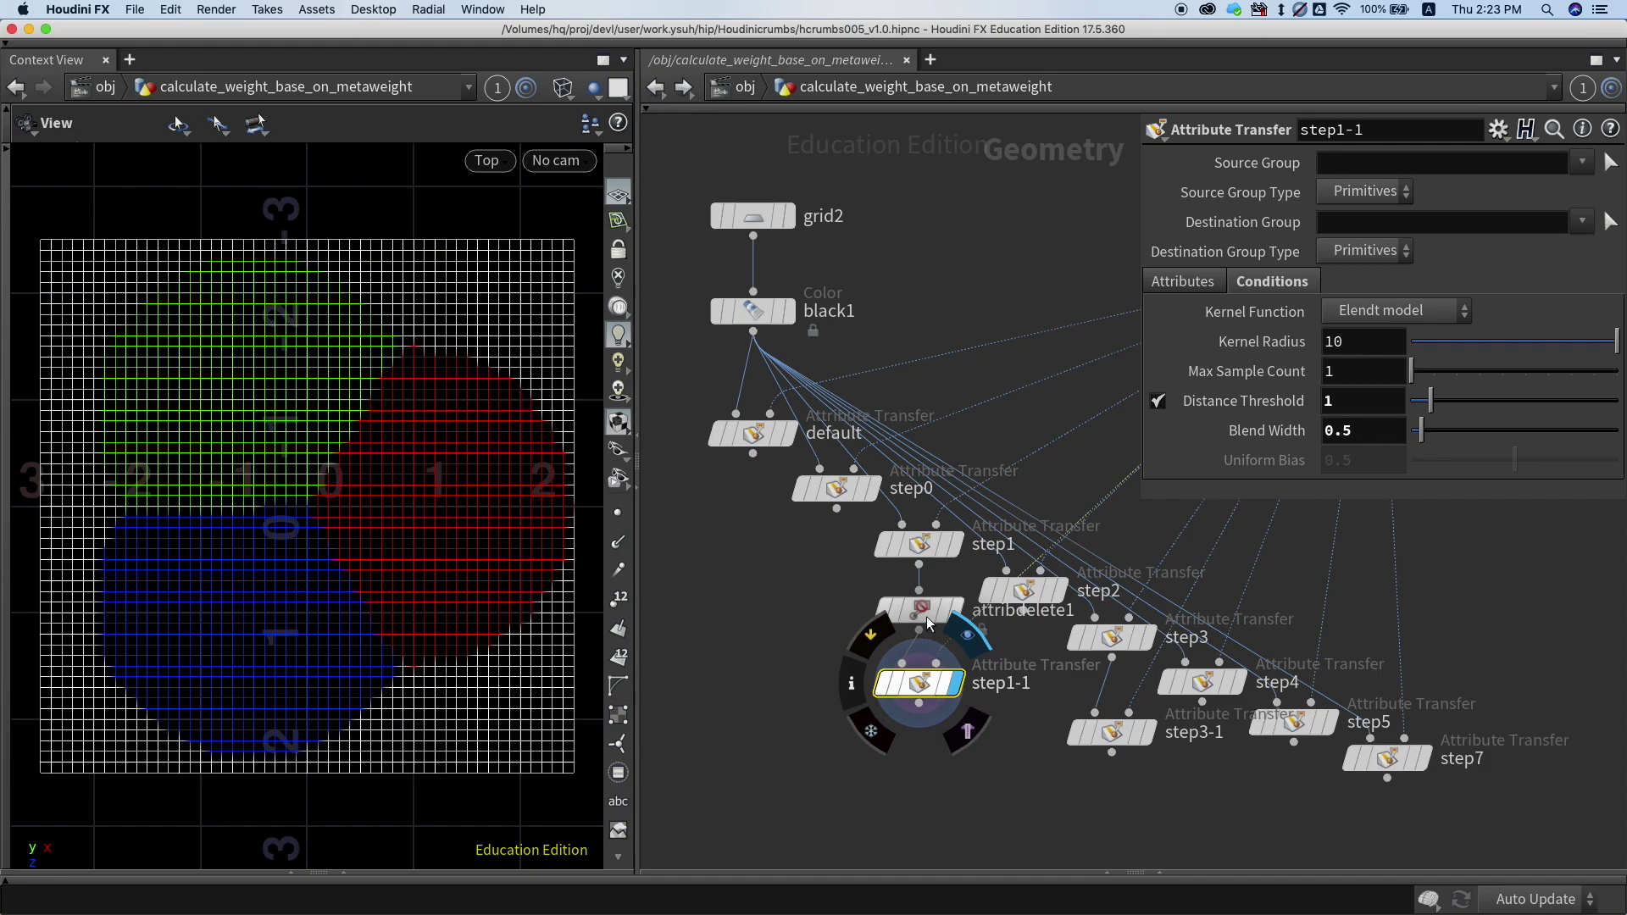
click(945, 552)
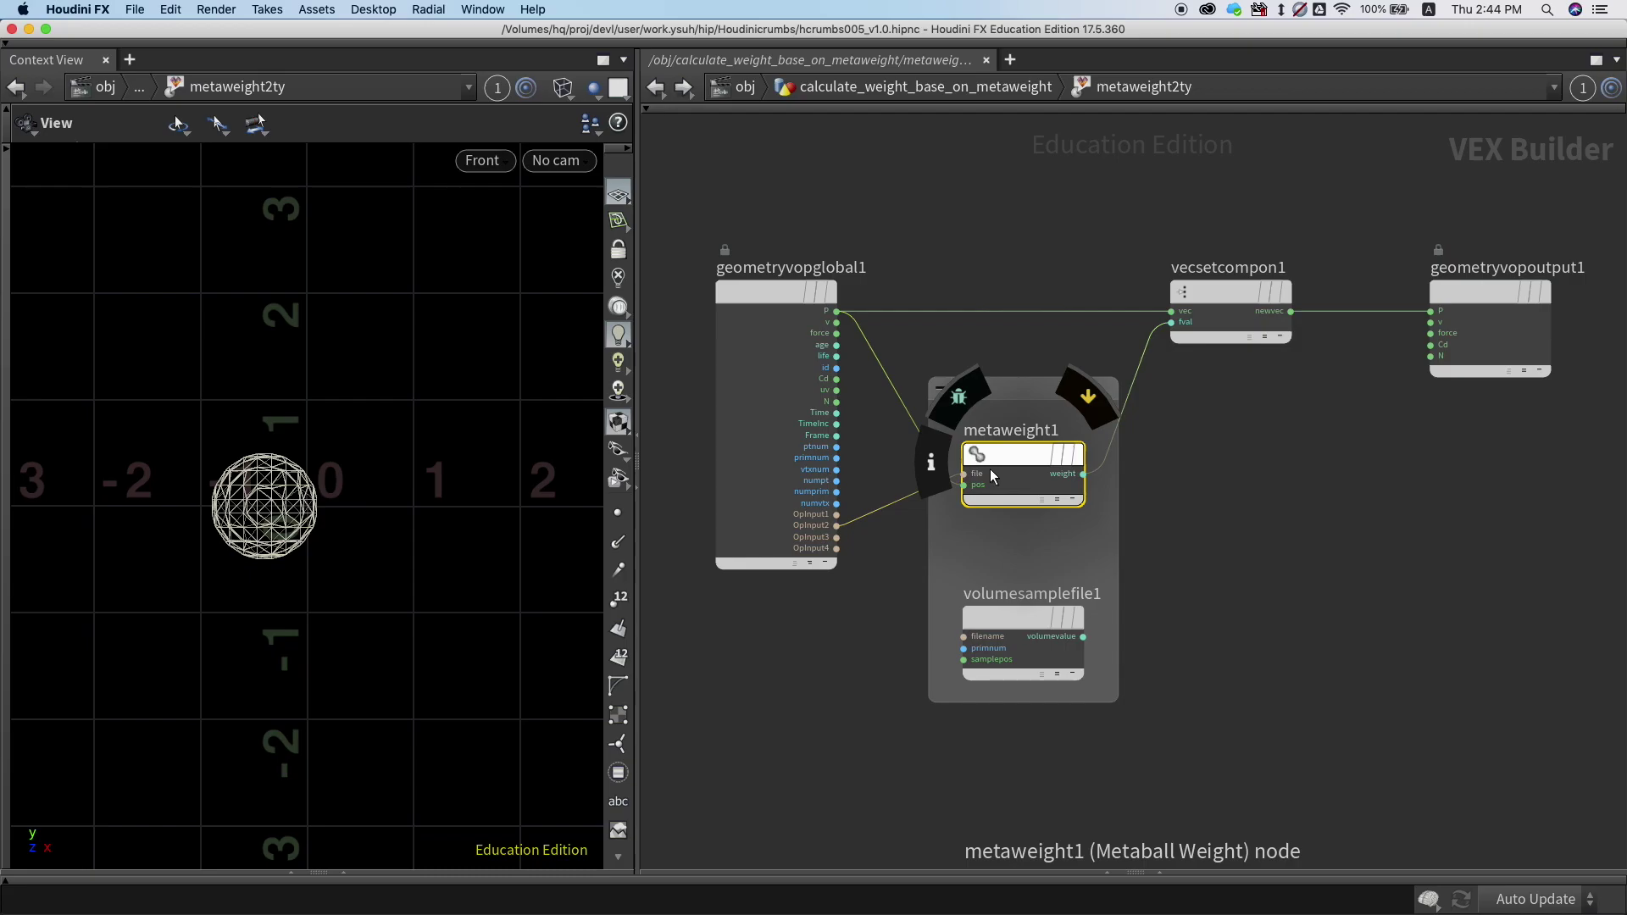
Step: Pick vecsetcompon1 and go up to the calculate_weight_base_on_metaweight network
drag(1315, 447, 1131, 224)
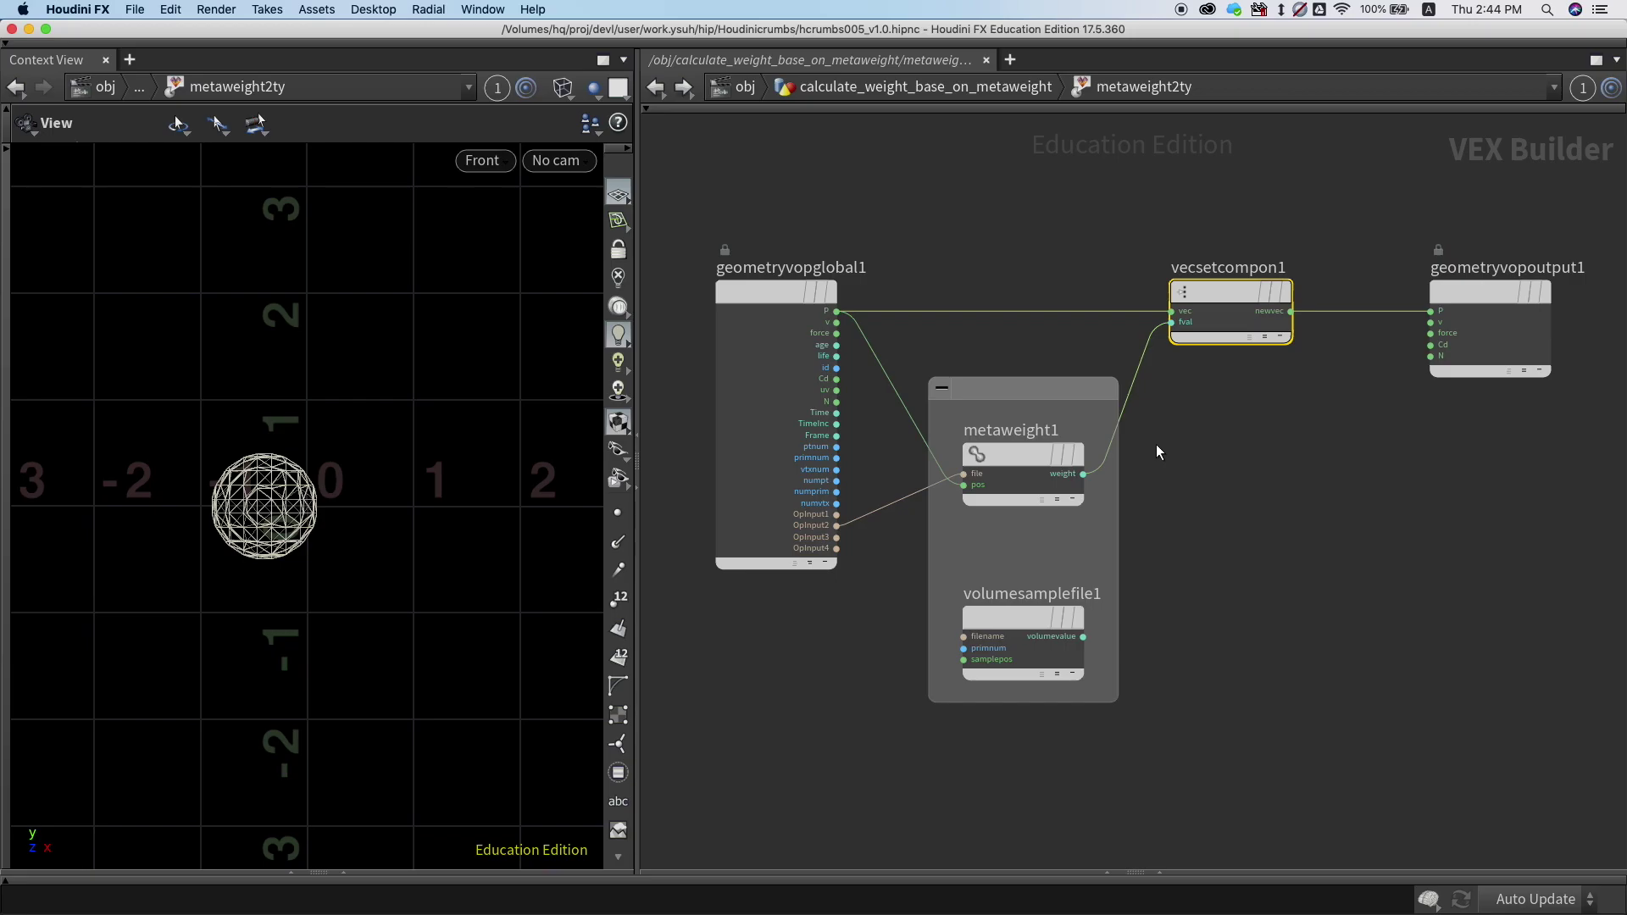
key(u)
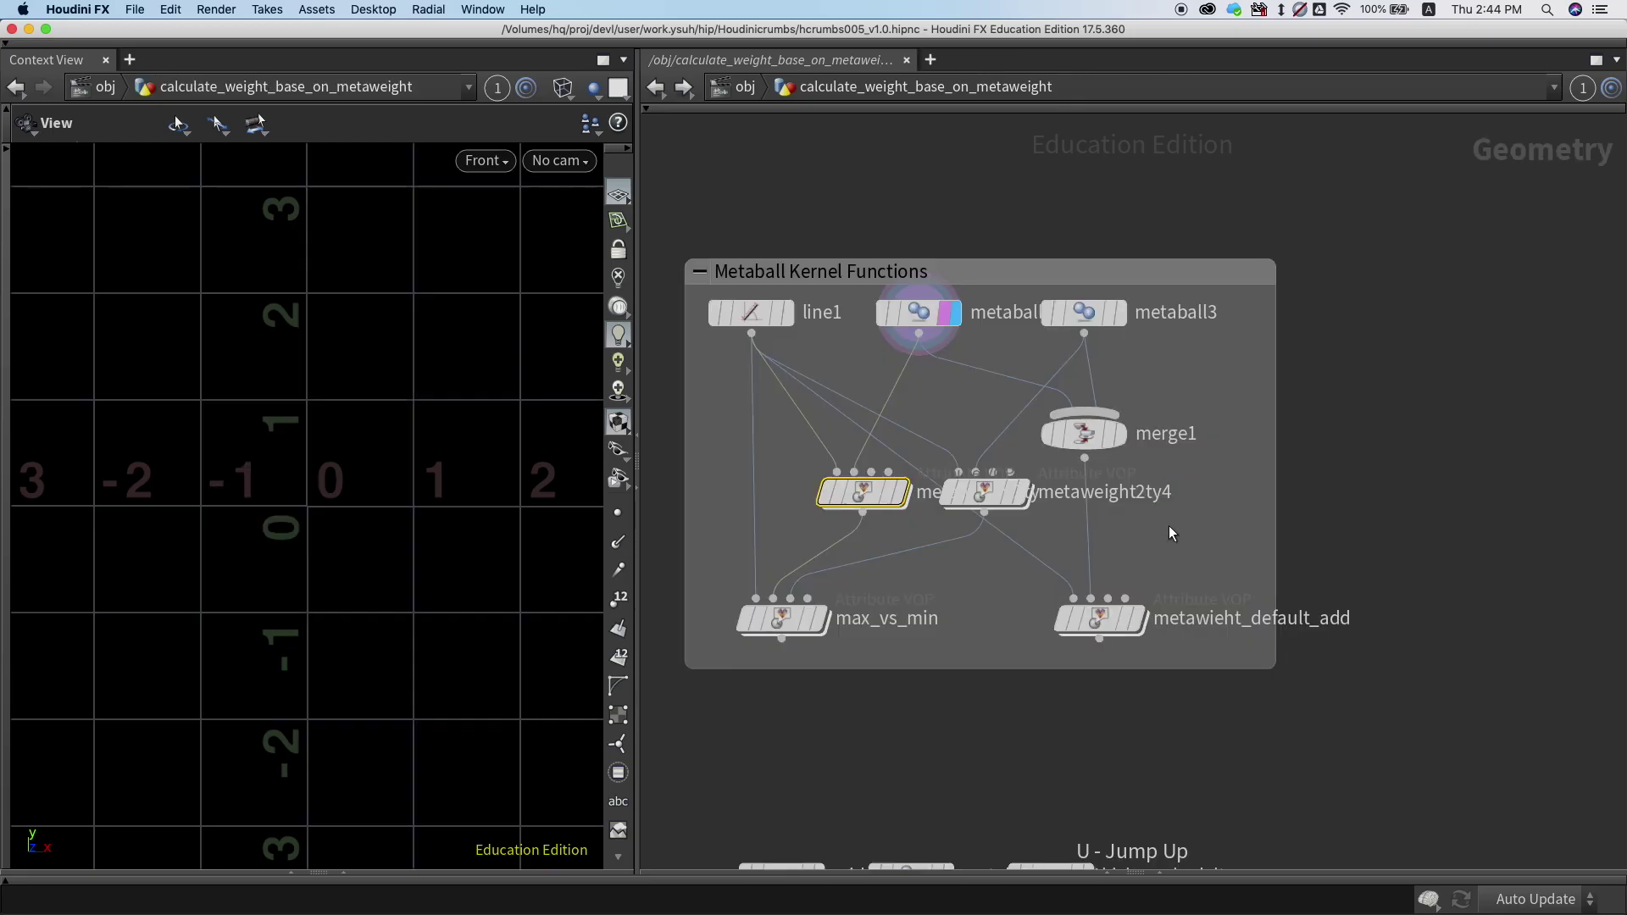
Step: Display the metaweight2ty curve and template metaball1 to edit its parameters
click(901, 500)
mouse_move(917, 321)
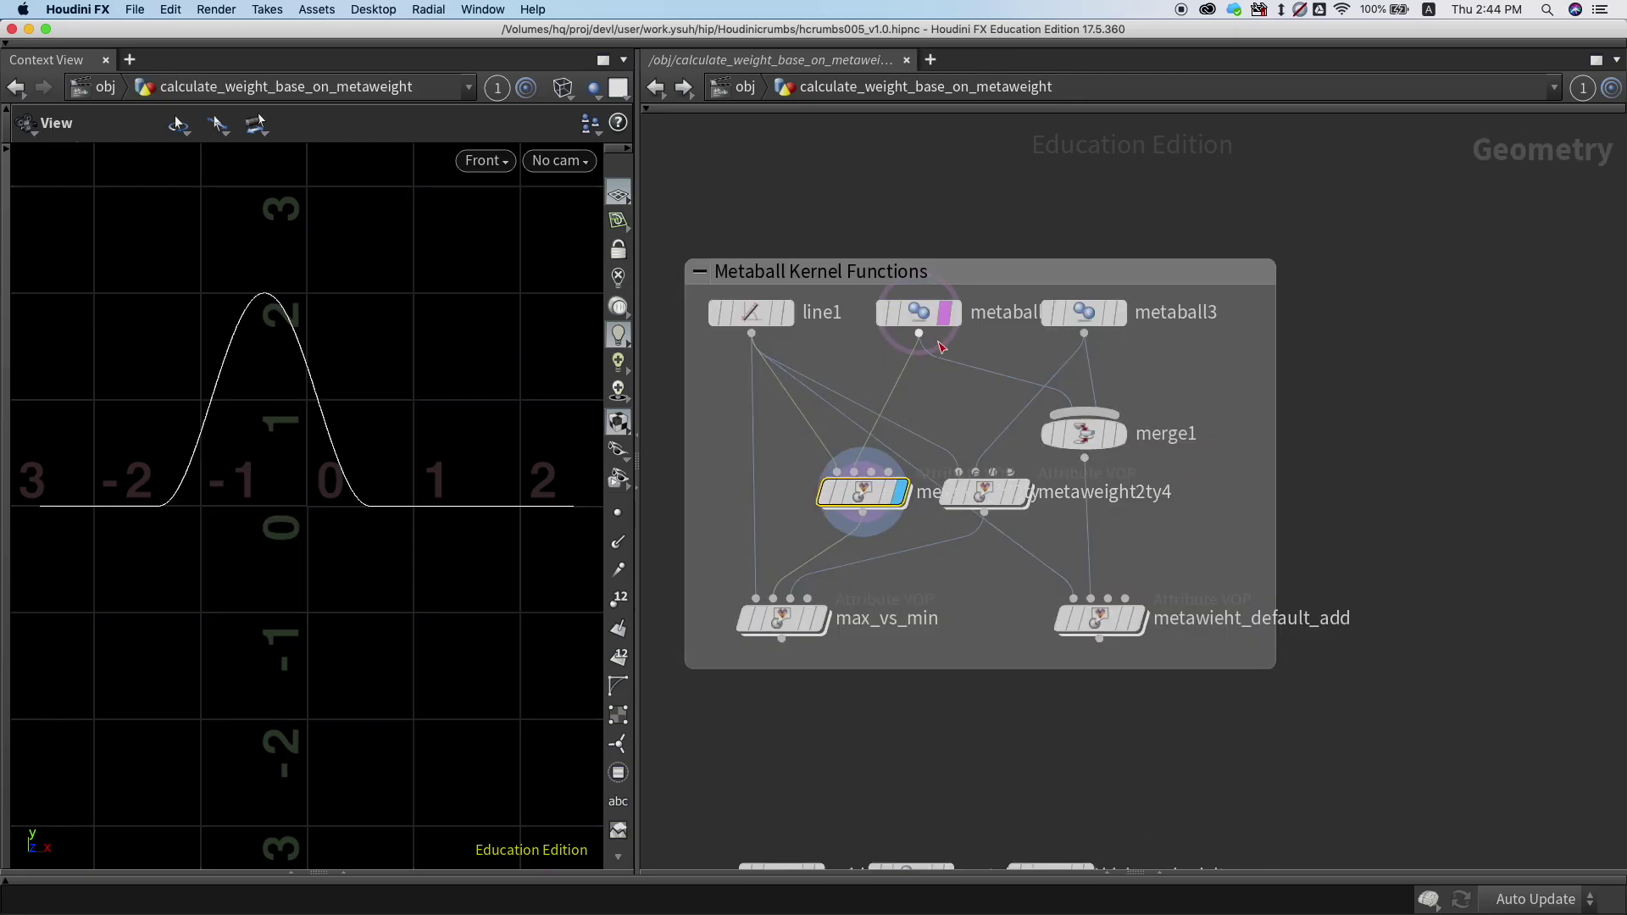
click(946, 317)
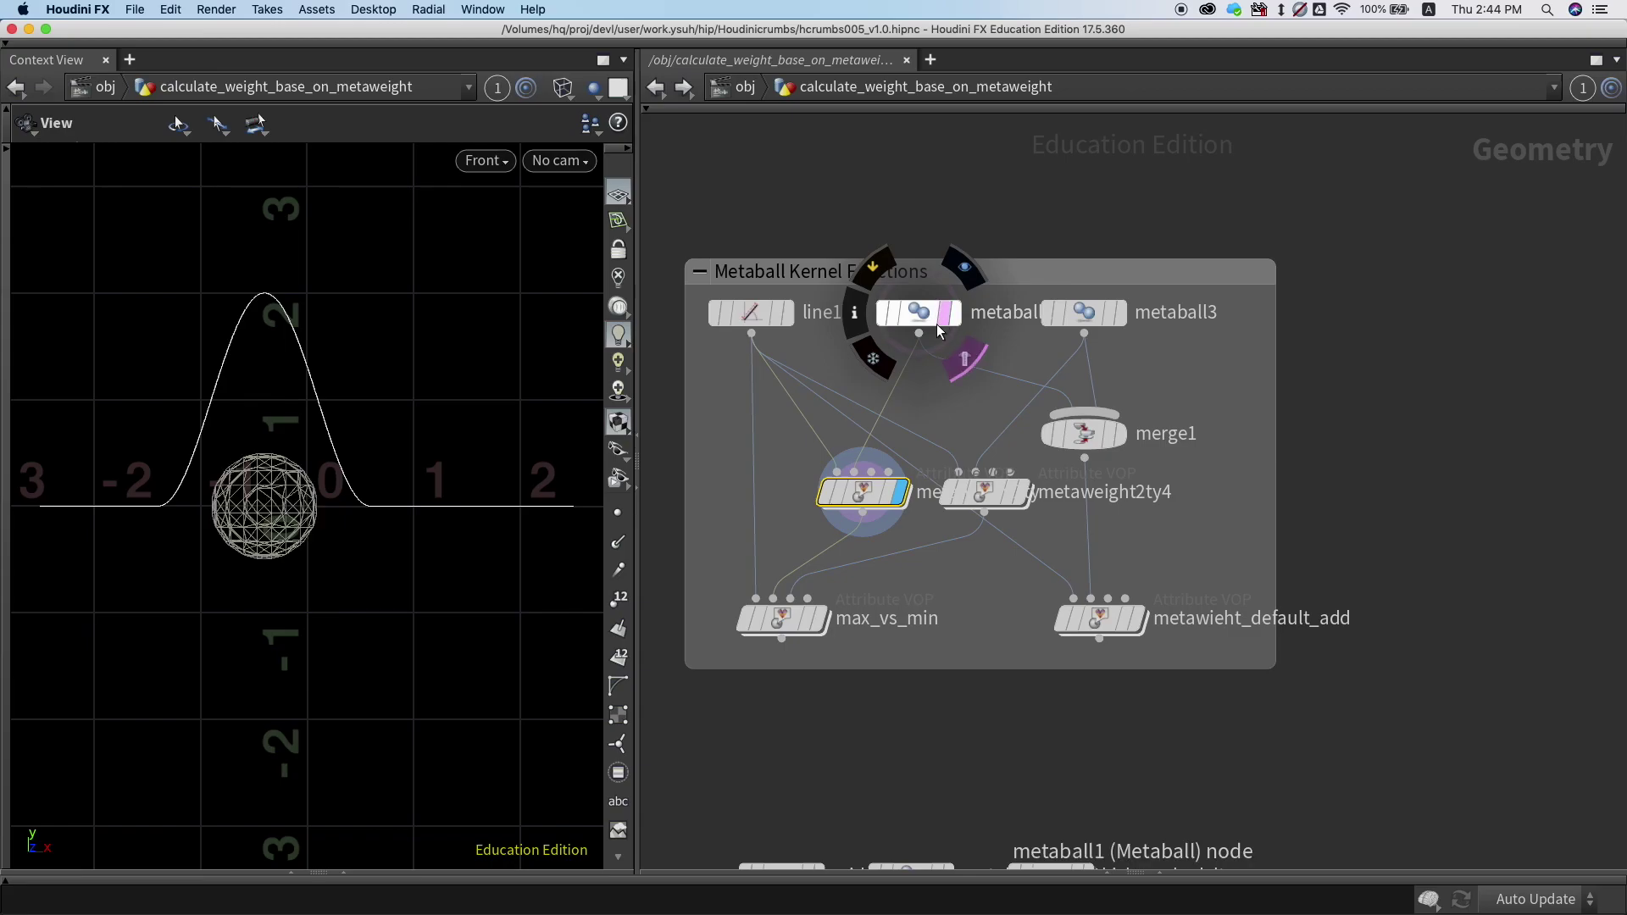
click(923, 316)
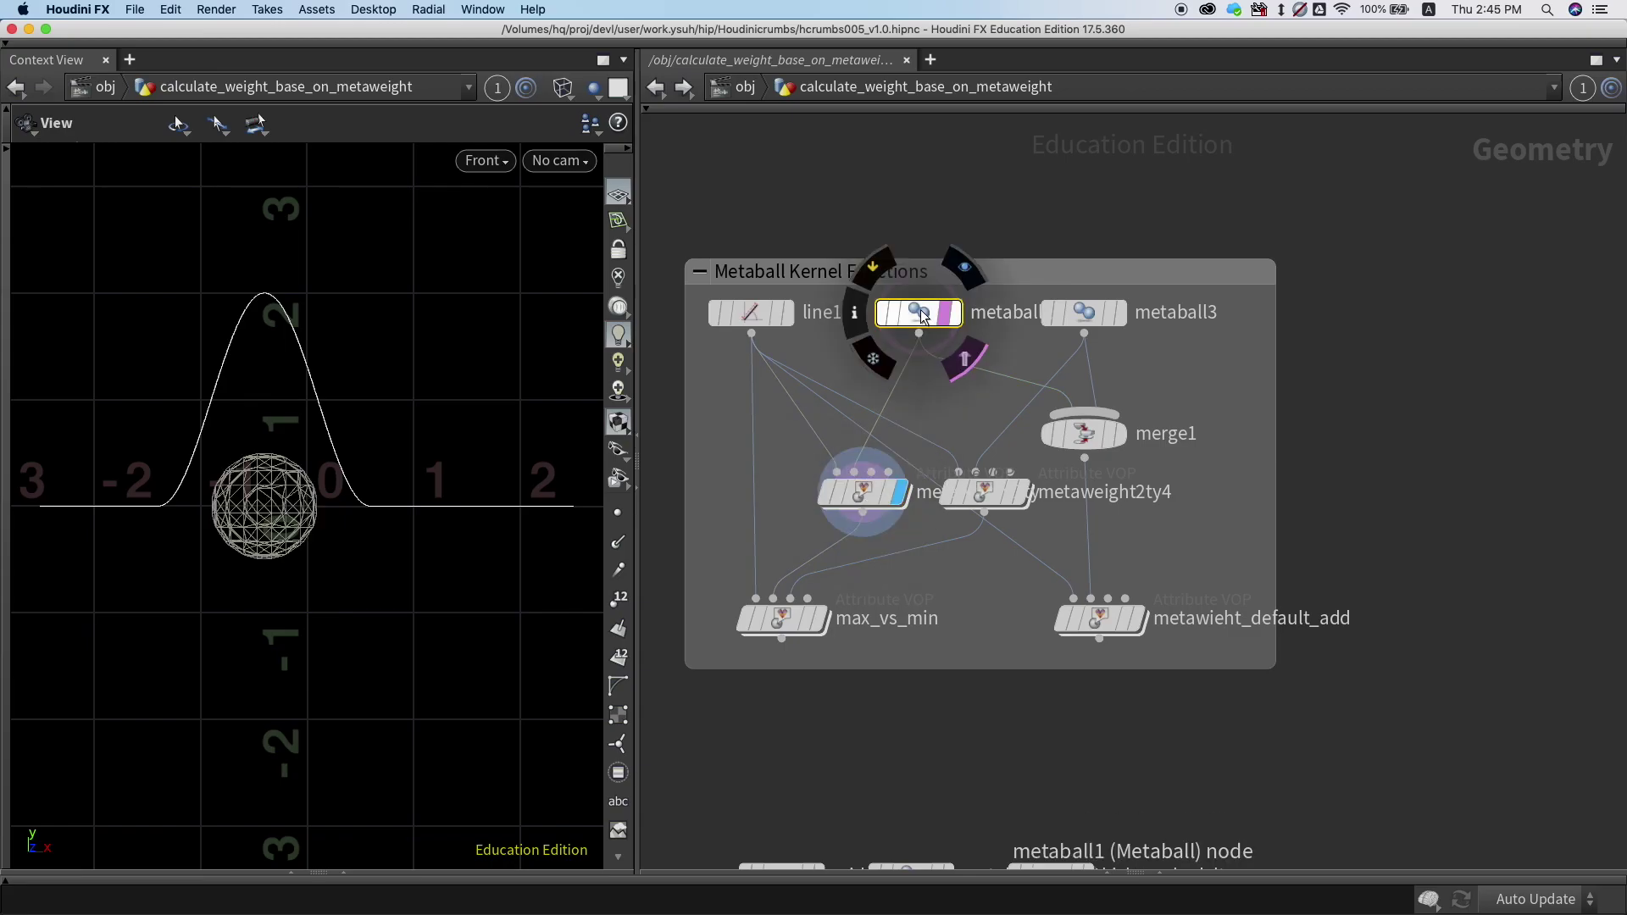
key(p)
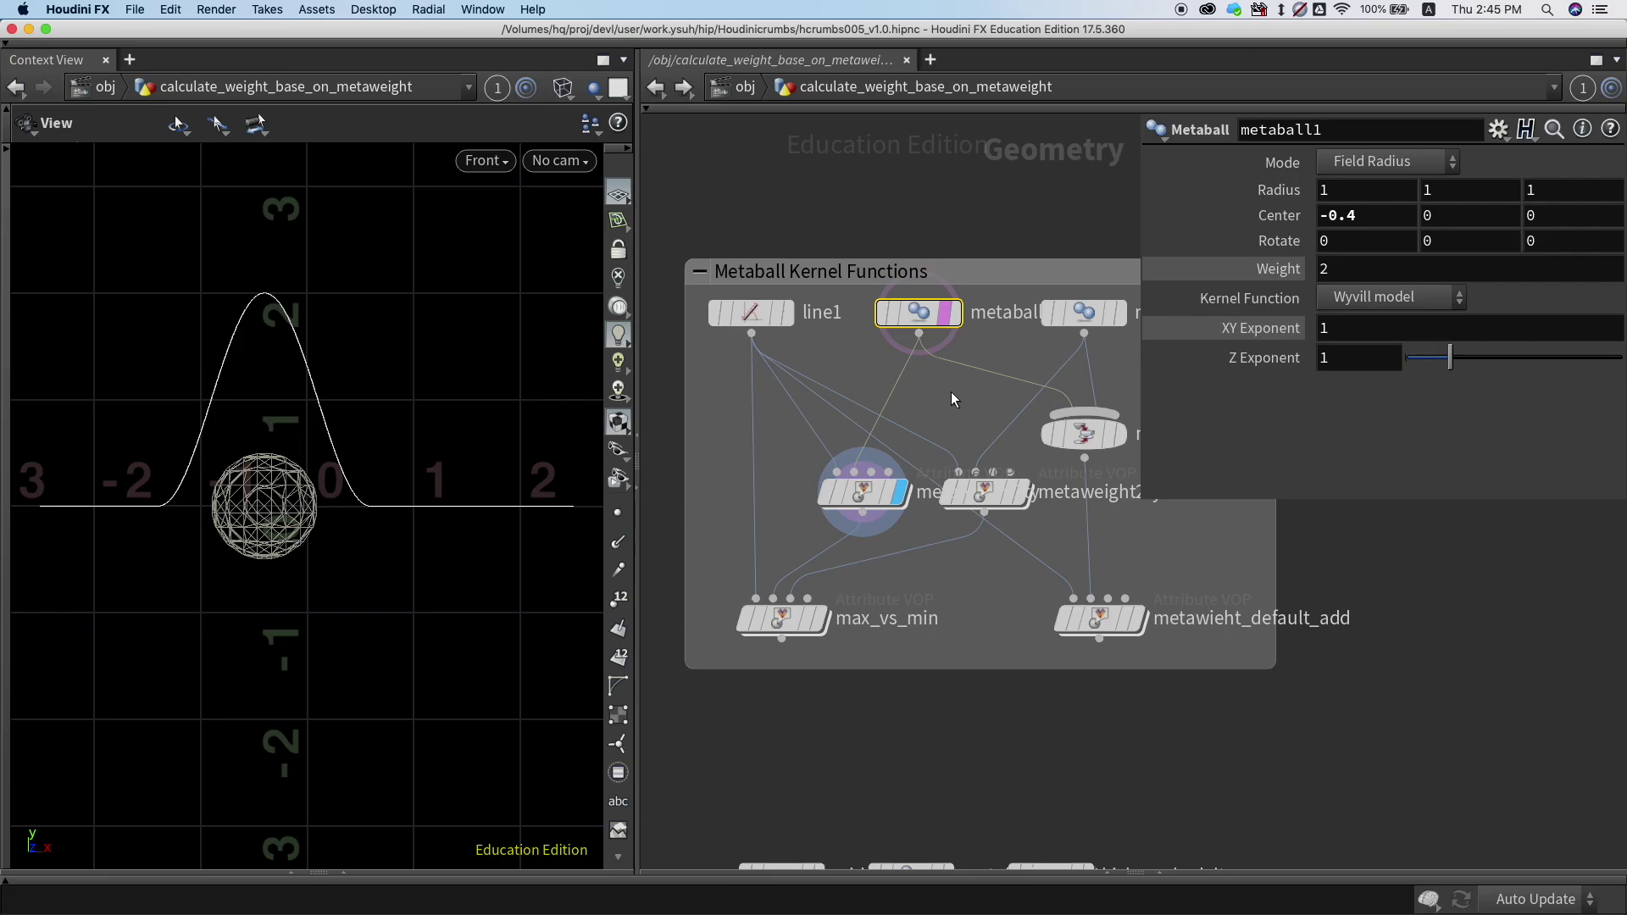
Step: Cycle metaball1's kernel through Elendt, Blinn, Links, RenderMan and Hart, ending on Exponential Bump
click(1347, 301)
click(1359, 352)
click(1377, 298)
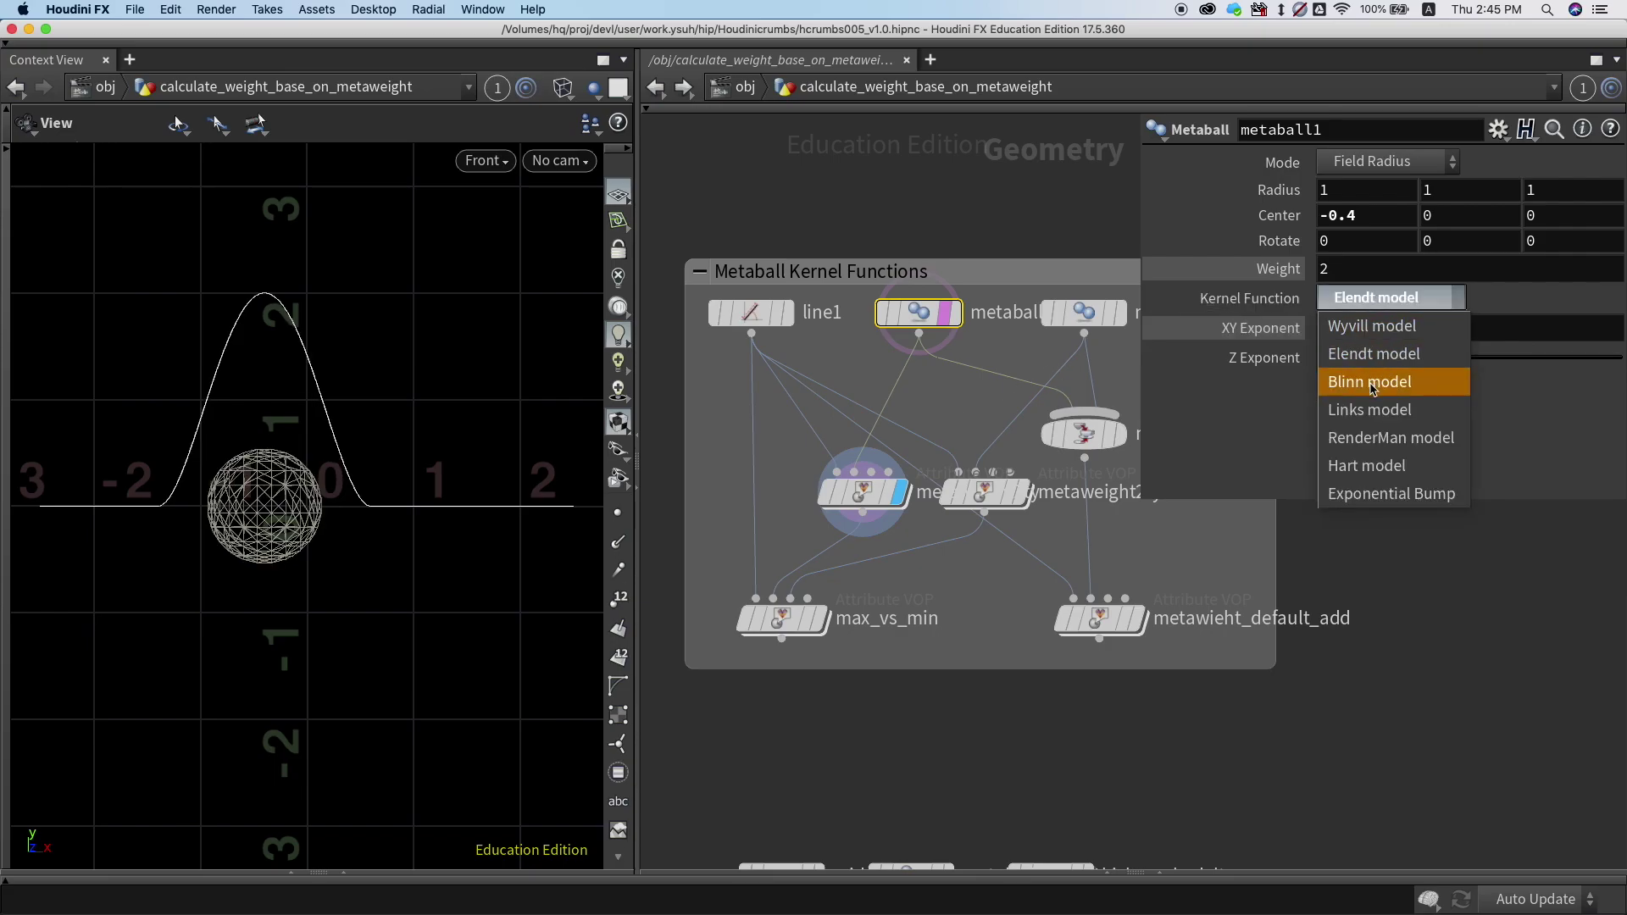
click(1372, 381)
click(1393, 301)
click(1390, 406)
click(1398, 298)
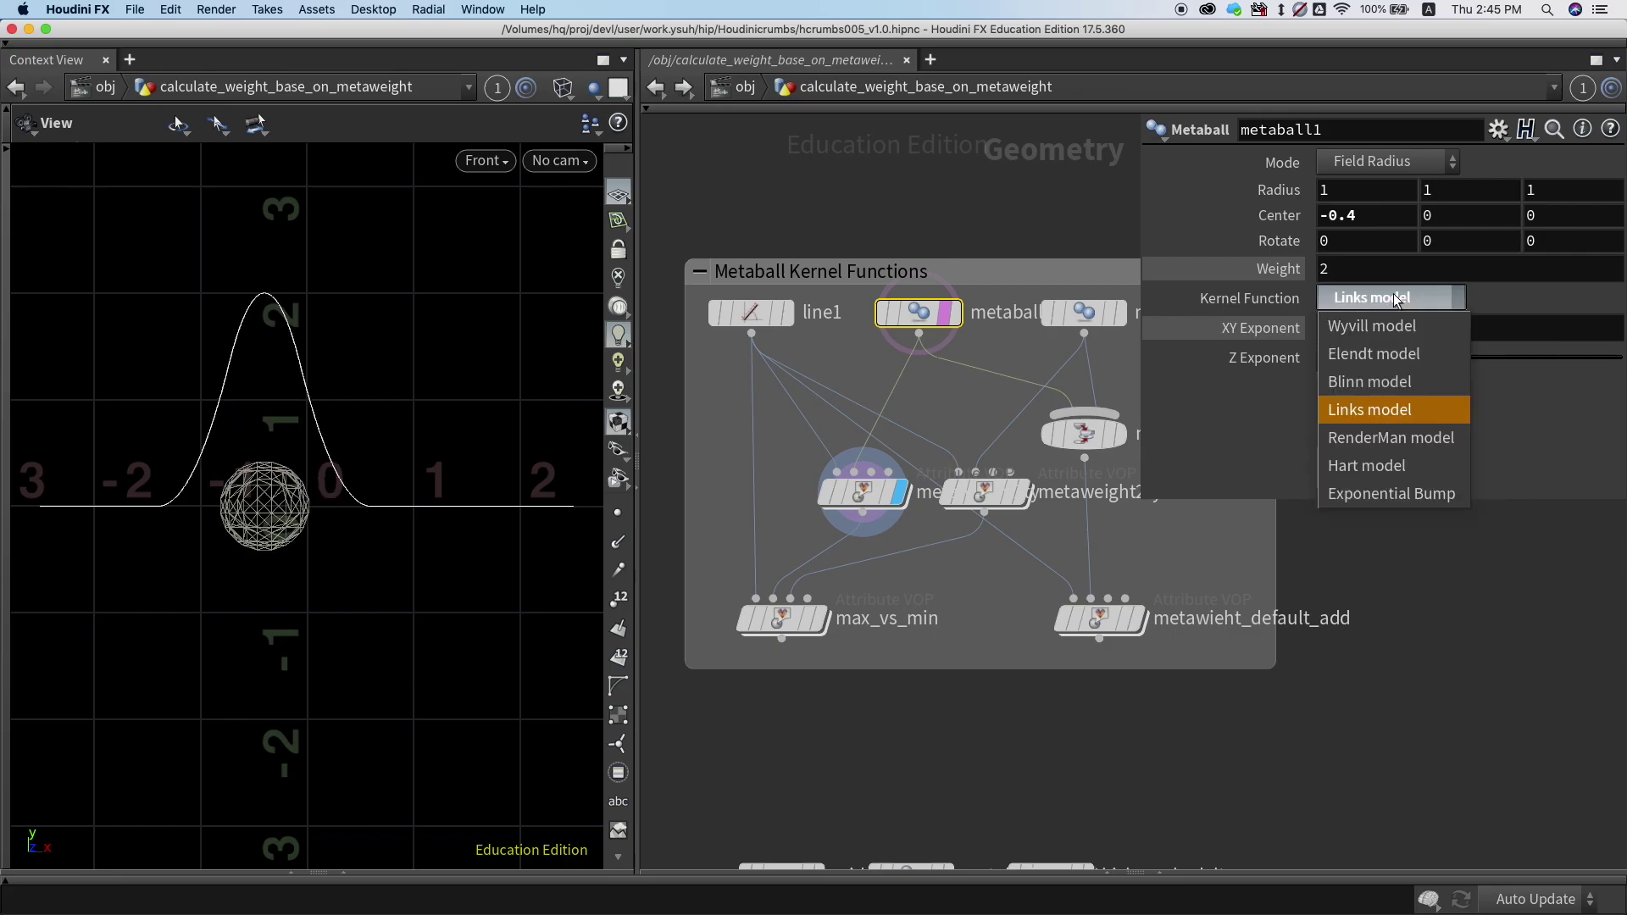
click(1399, 438)
click(1402, 300)
click(1400, 465)
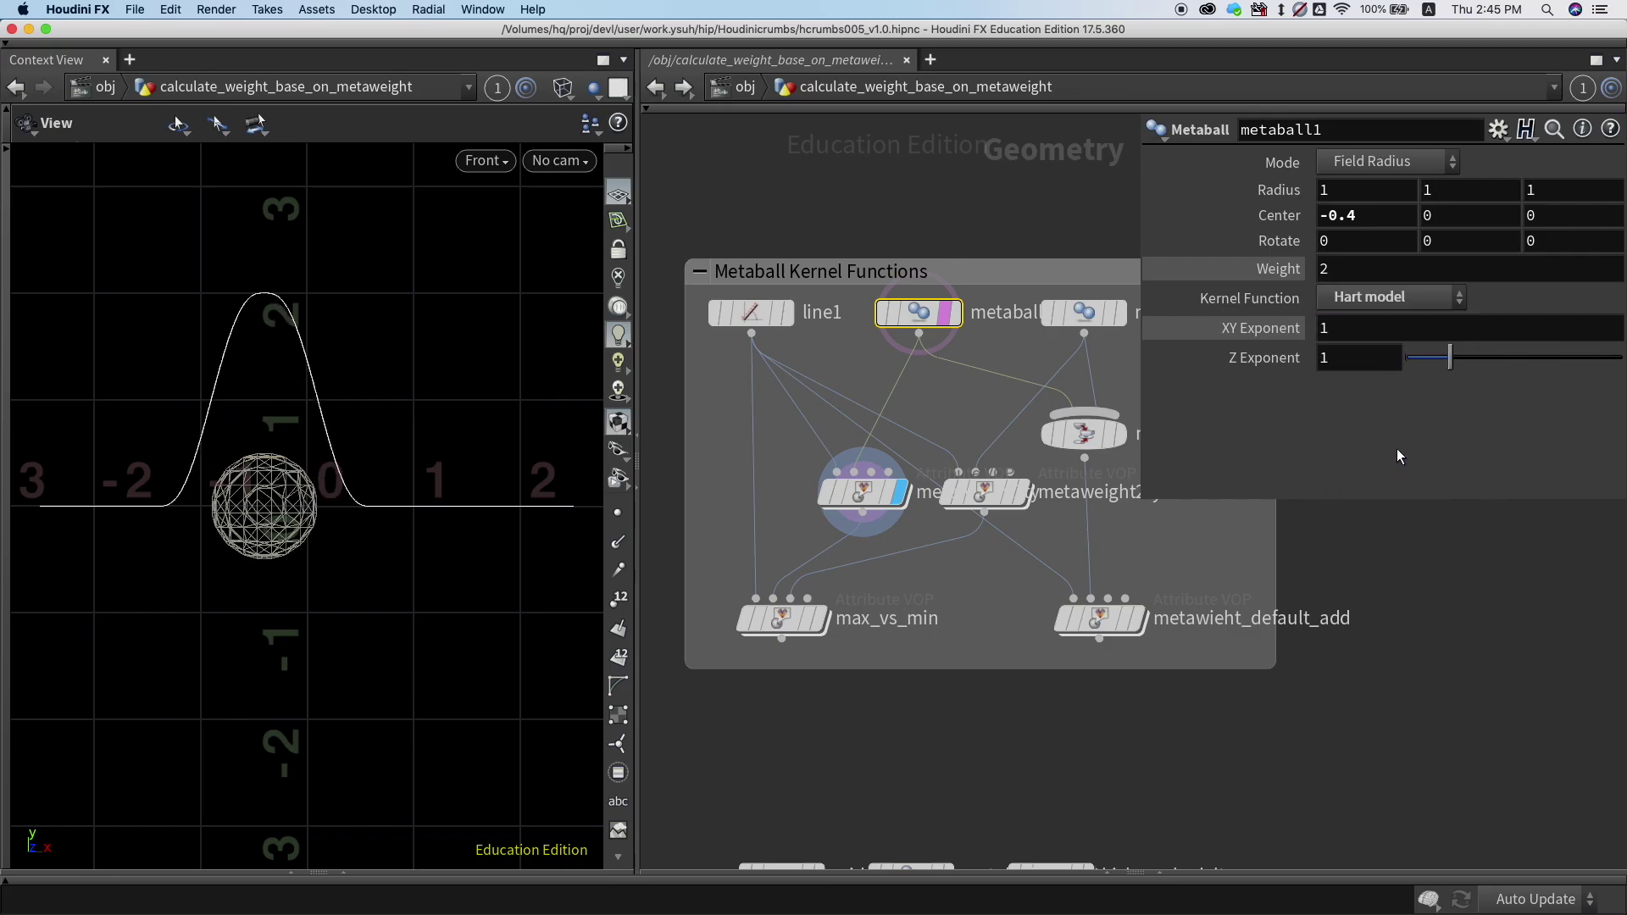
click(1407, 301)
click(1407, 494)
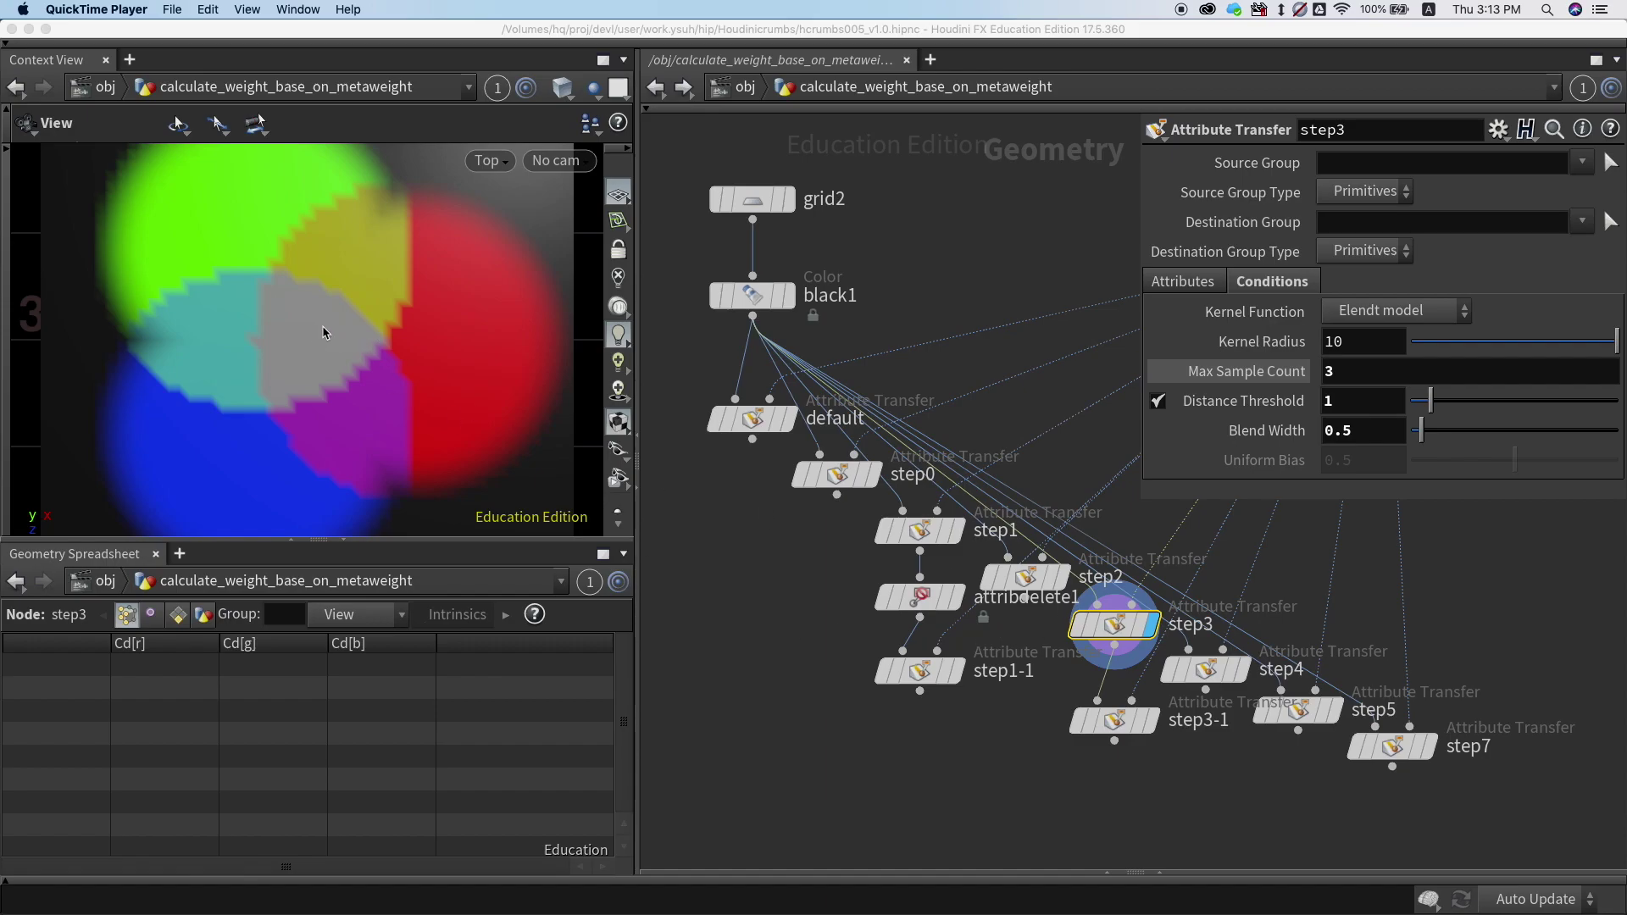
Step: Switch to point selection, display step3-1's result, and select step4 with Kernel Radius 1000
click(318, 333)
key(s)
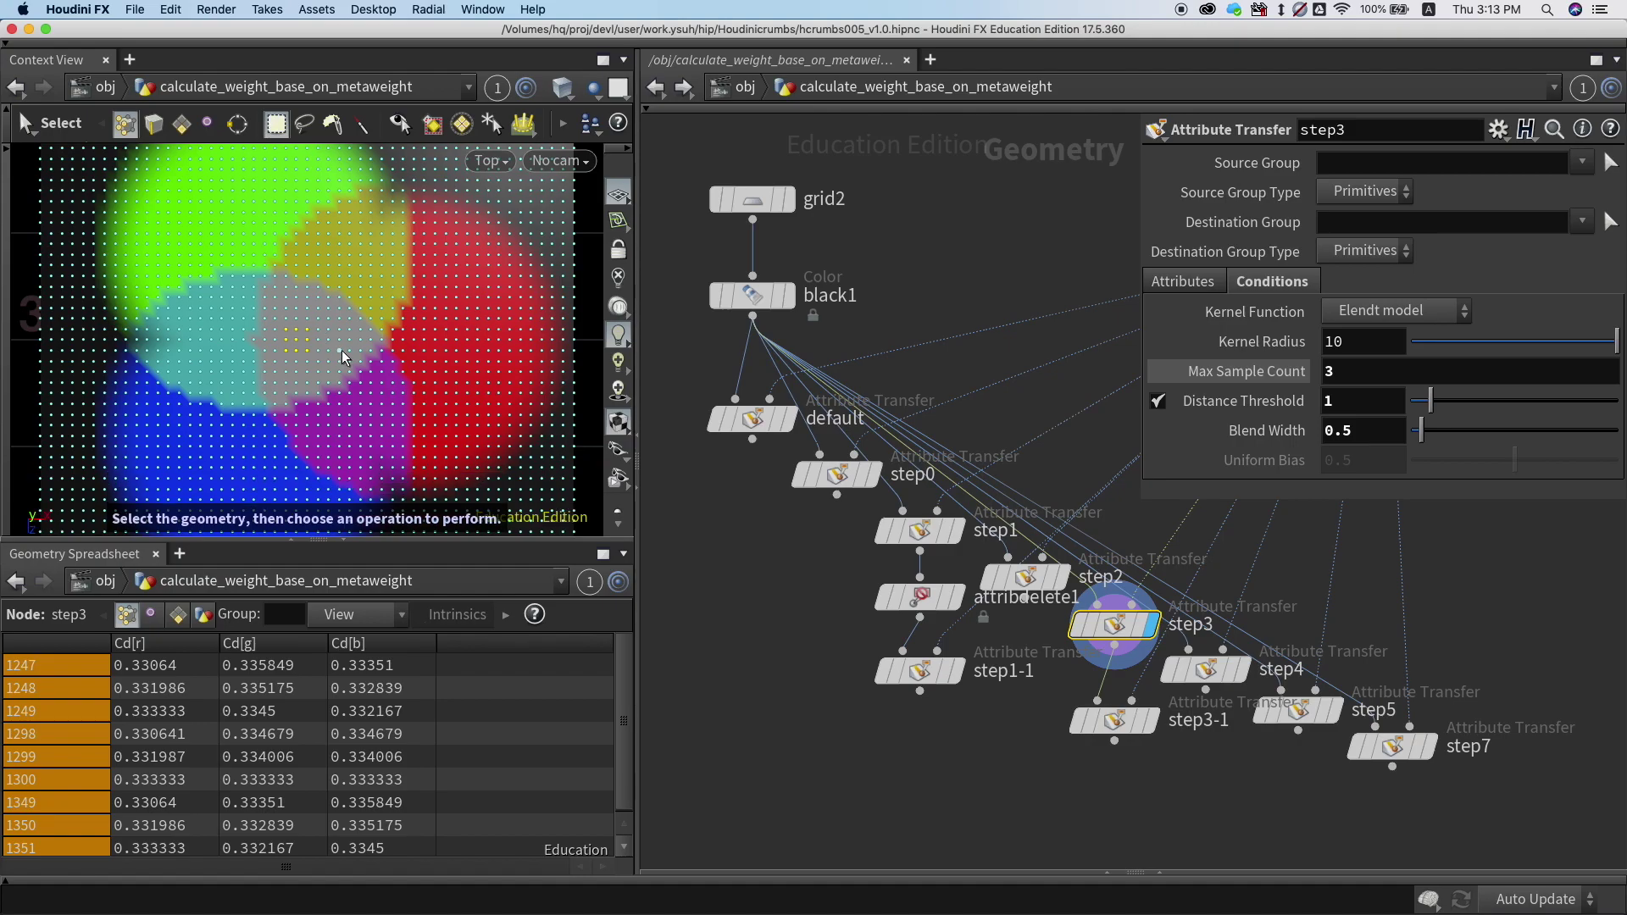
click(1118, 728)
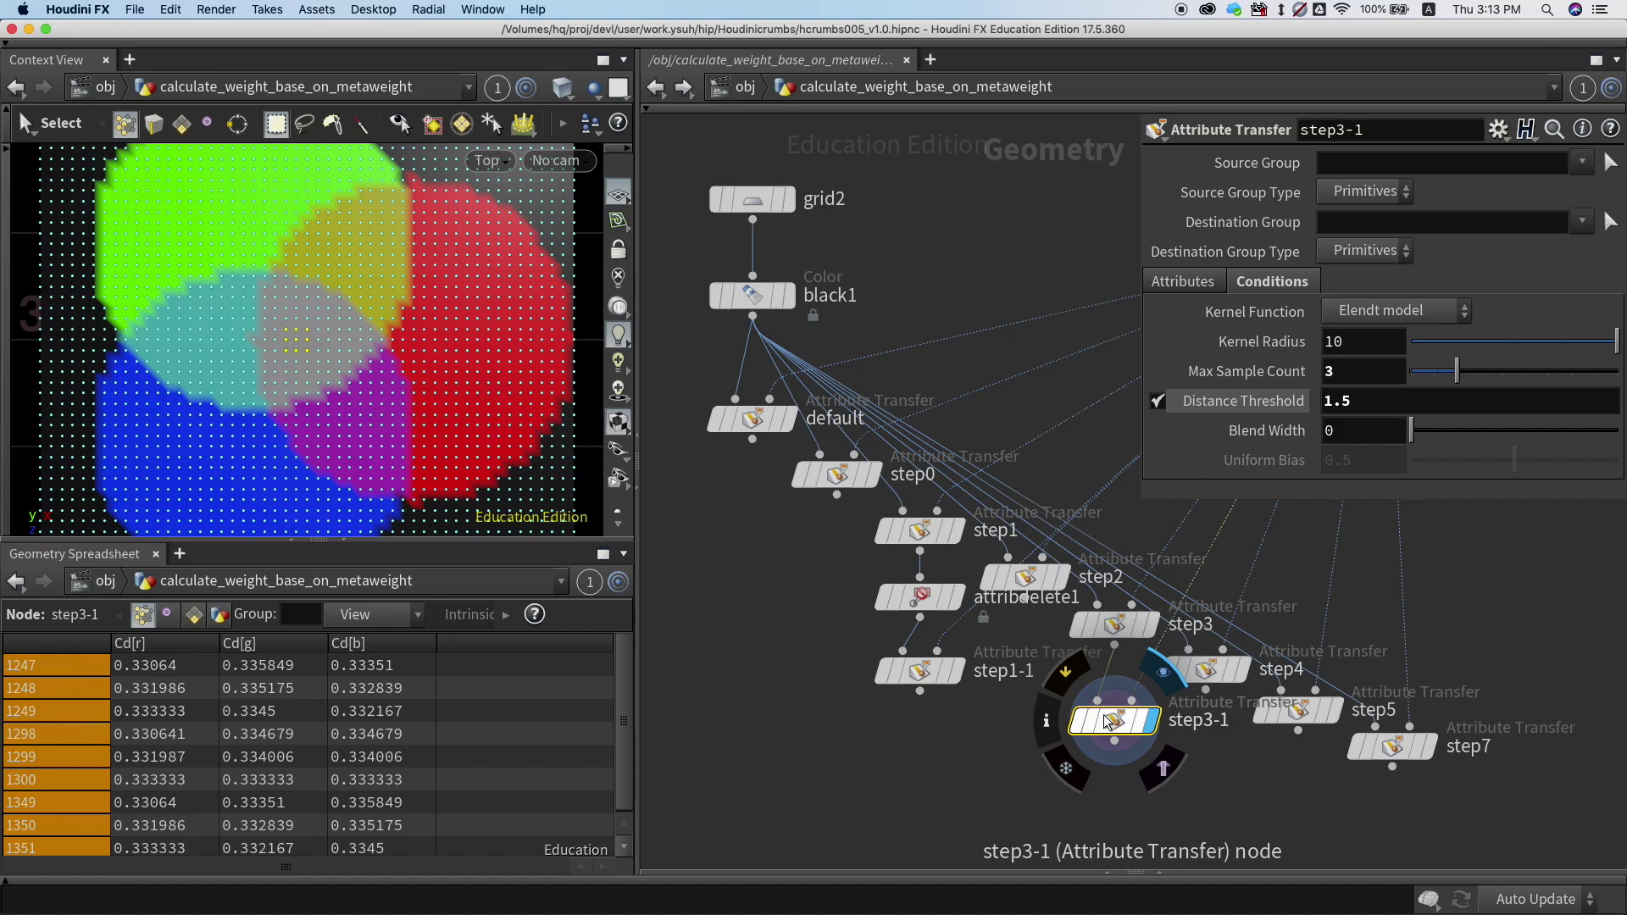
click(1228, 674)
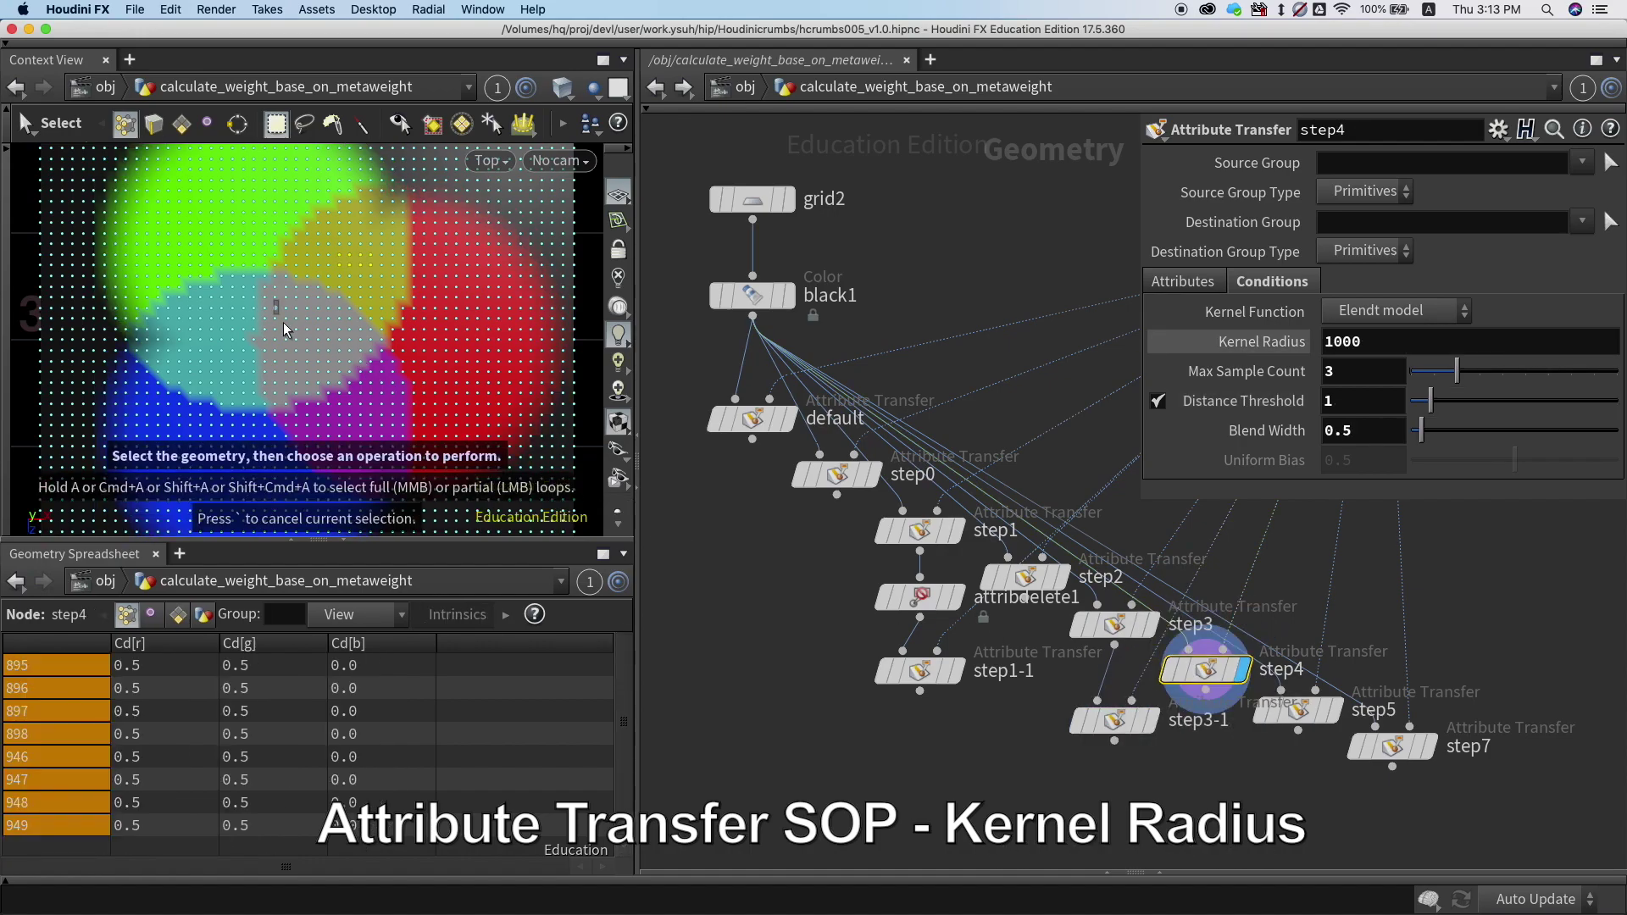
Step: Read Cd values of two step4 point groups, then show step5 with Kernel Radius 1.5
drag(327, 365, 319, 365)
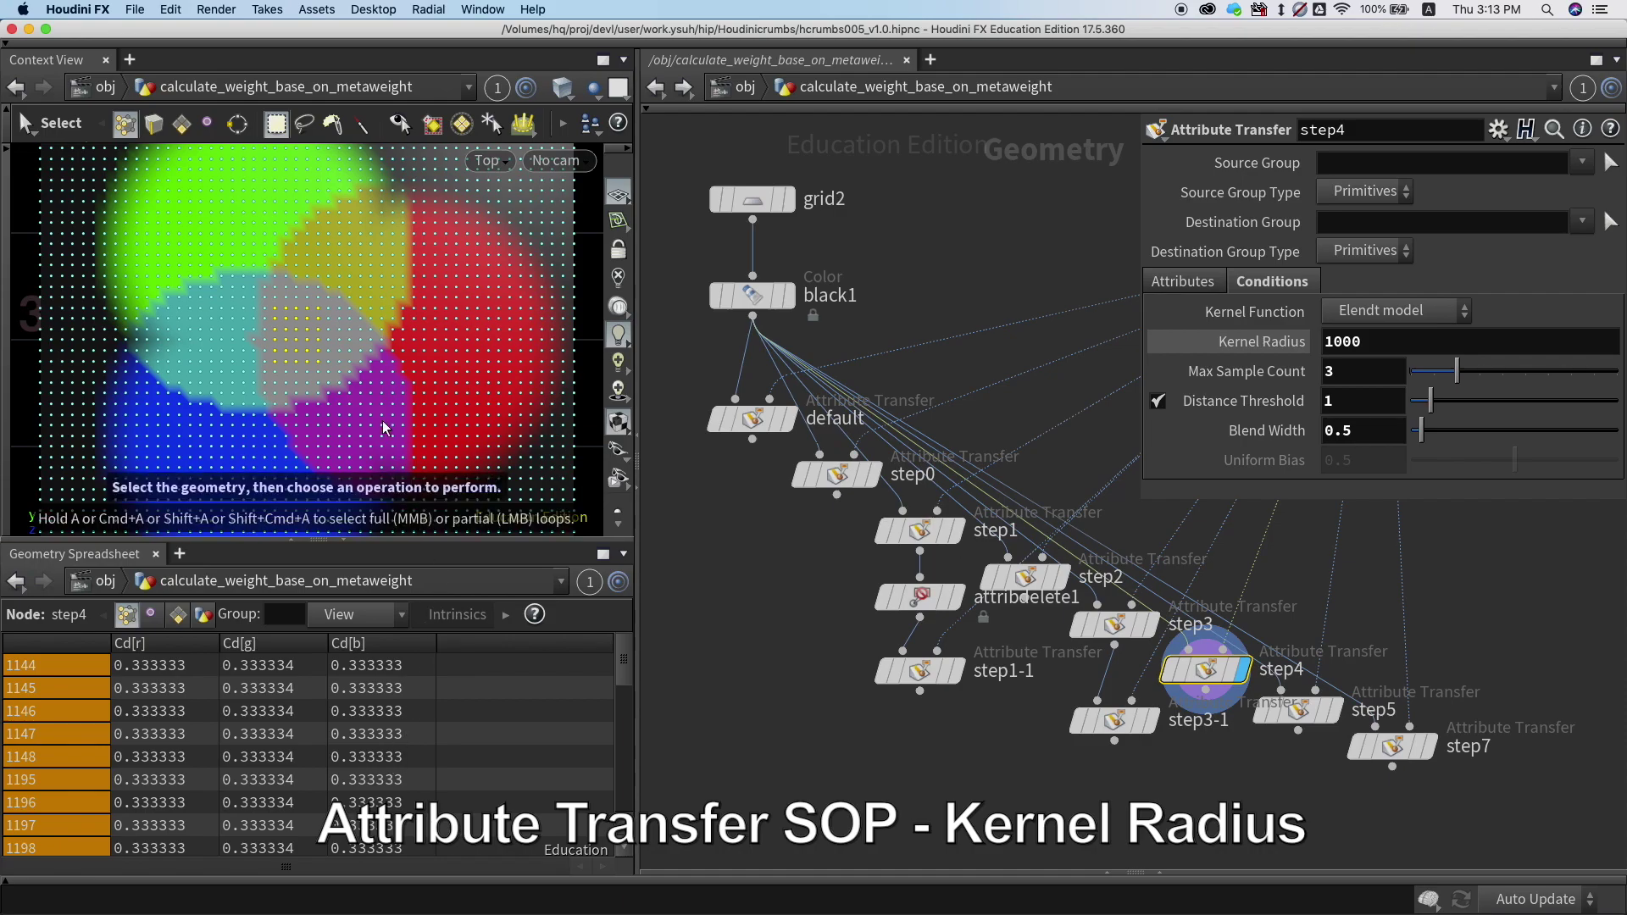
drag(333, 239, 370, 276)
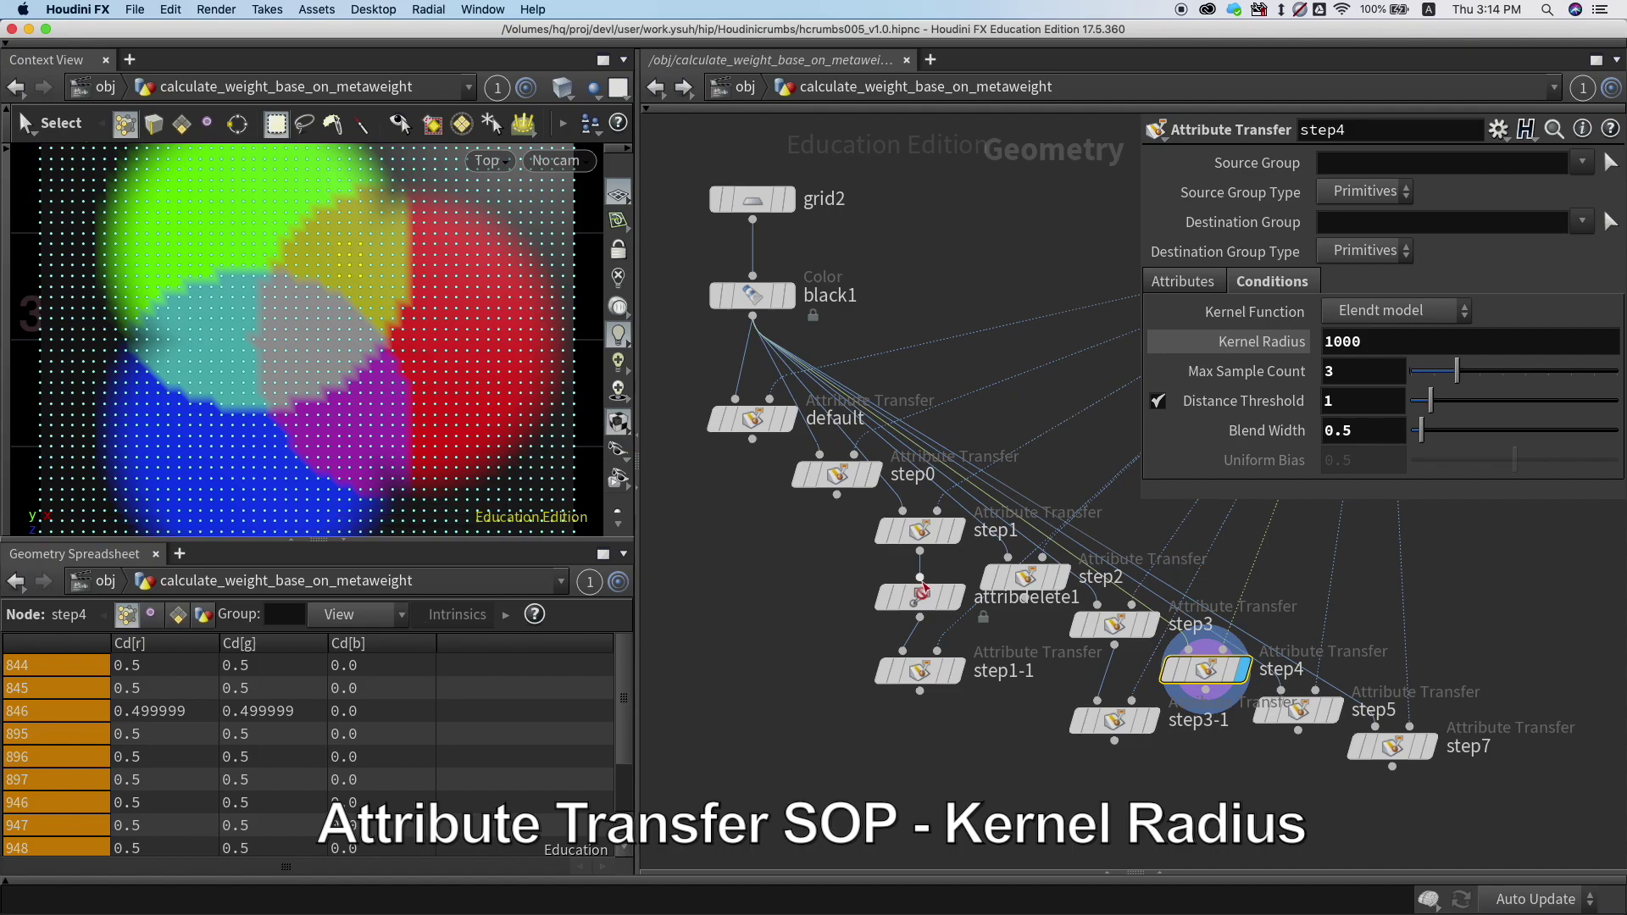
click(1305, 718)
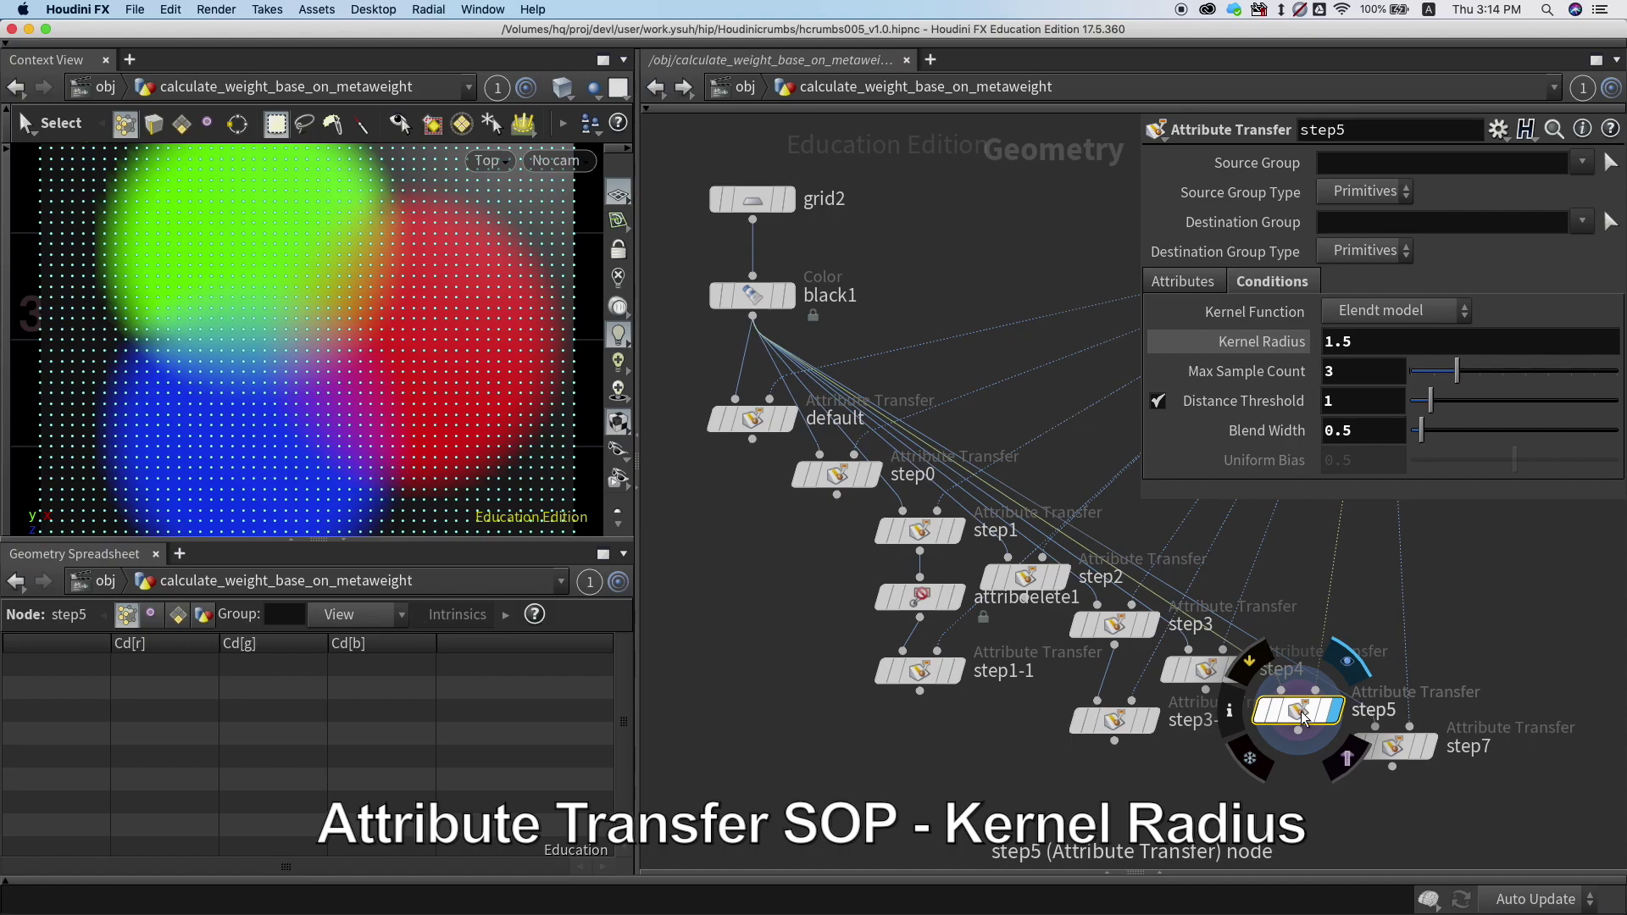
Step: Select and display step7, with Kernel Radius 0.5 and Blend Width 0.5
click(1422, 748)
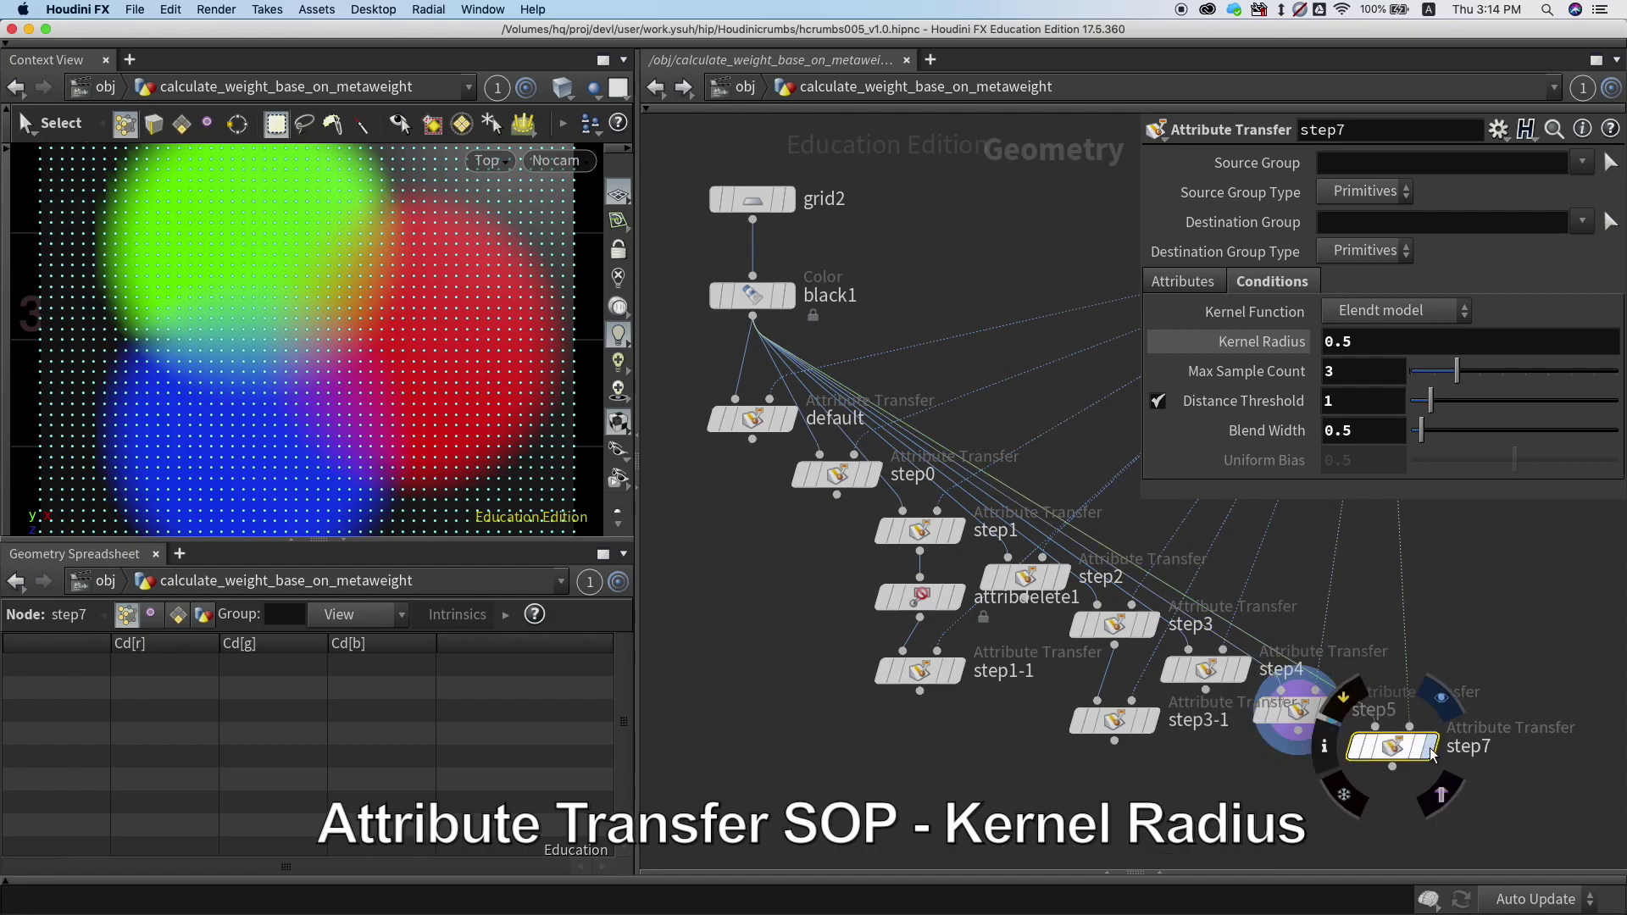
click(1425, 747)
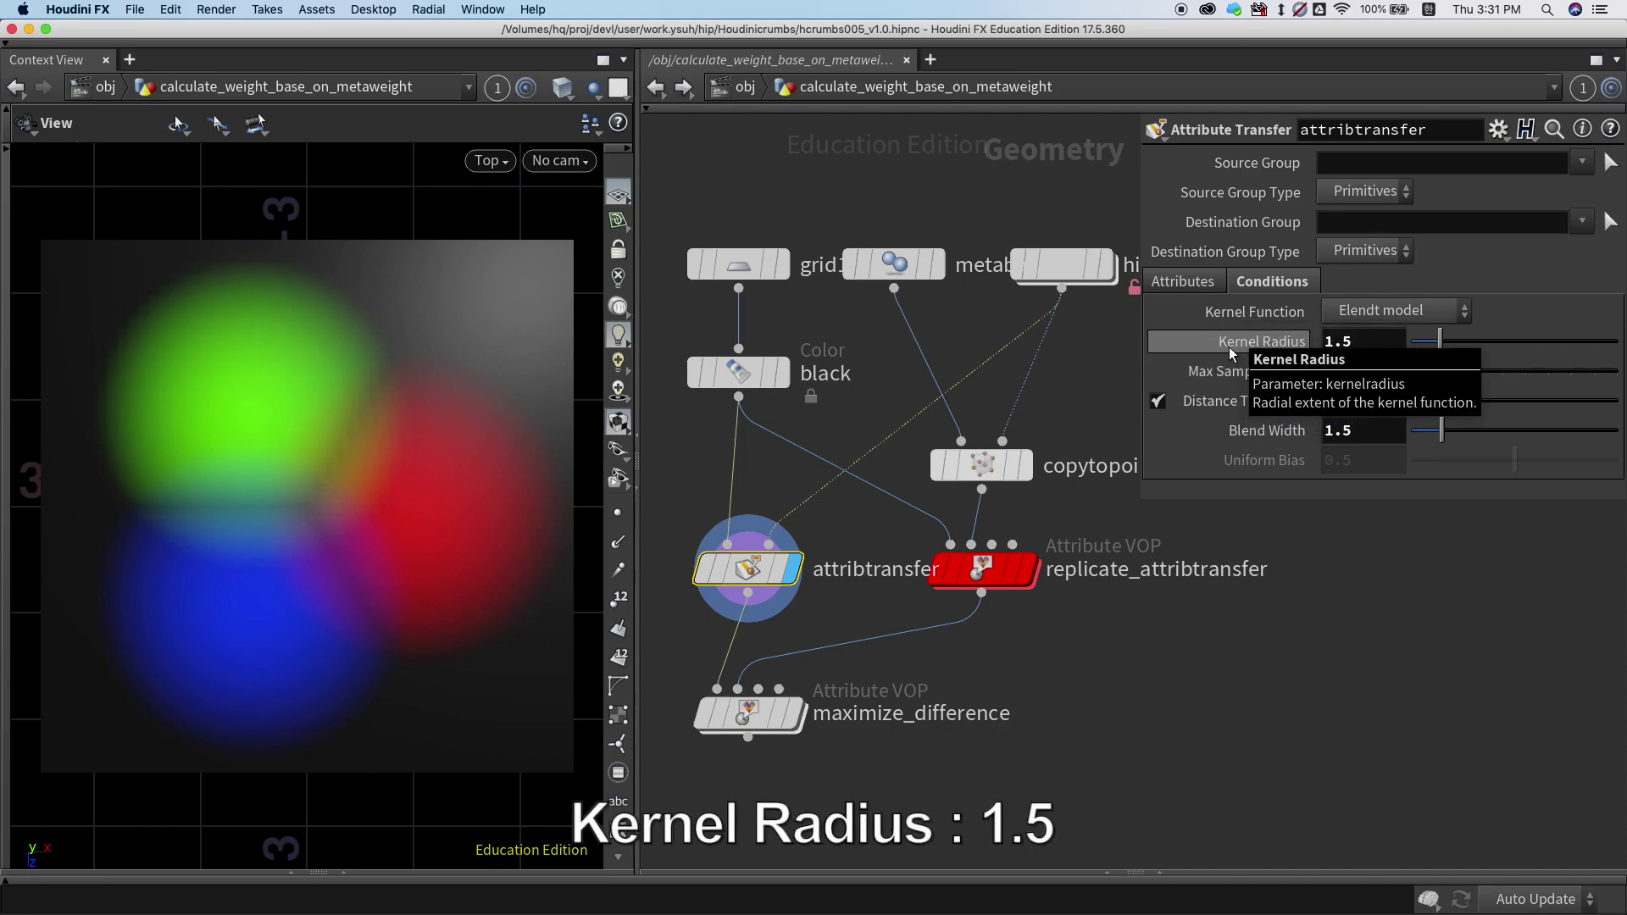
Step: Compare metaball2's Radius 1.5 and Elendt kernel with the attribtransfer node's settings
click(890, 262)
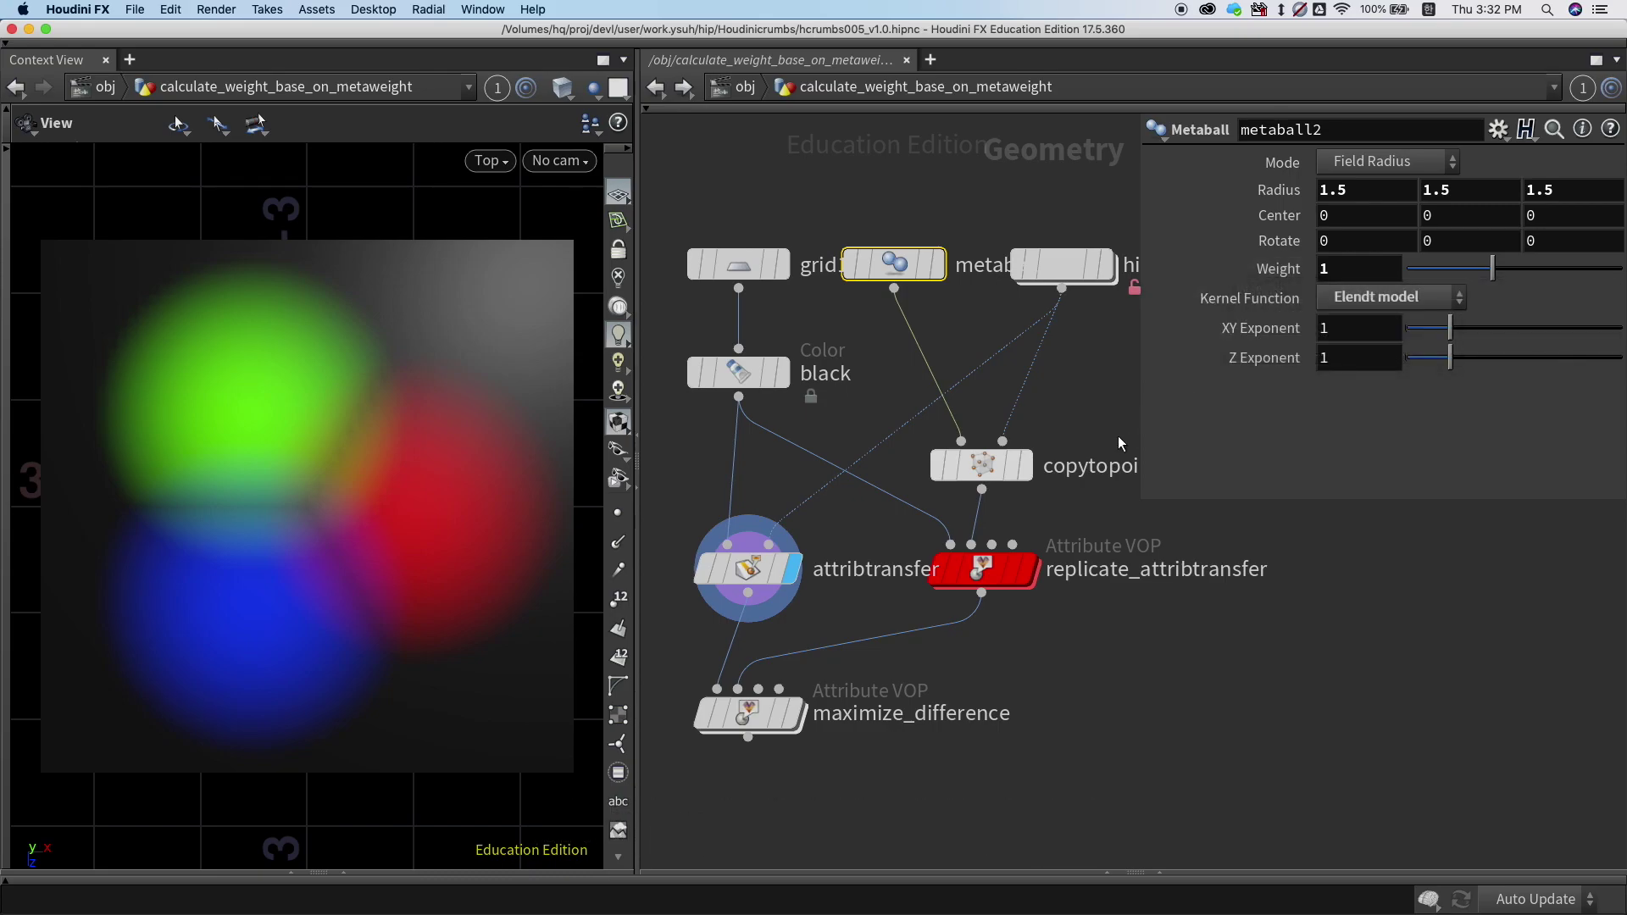
click(756, 574)
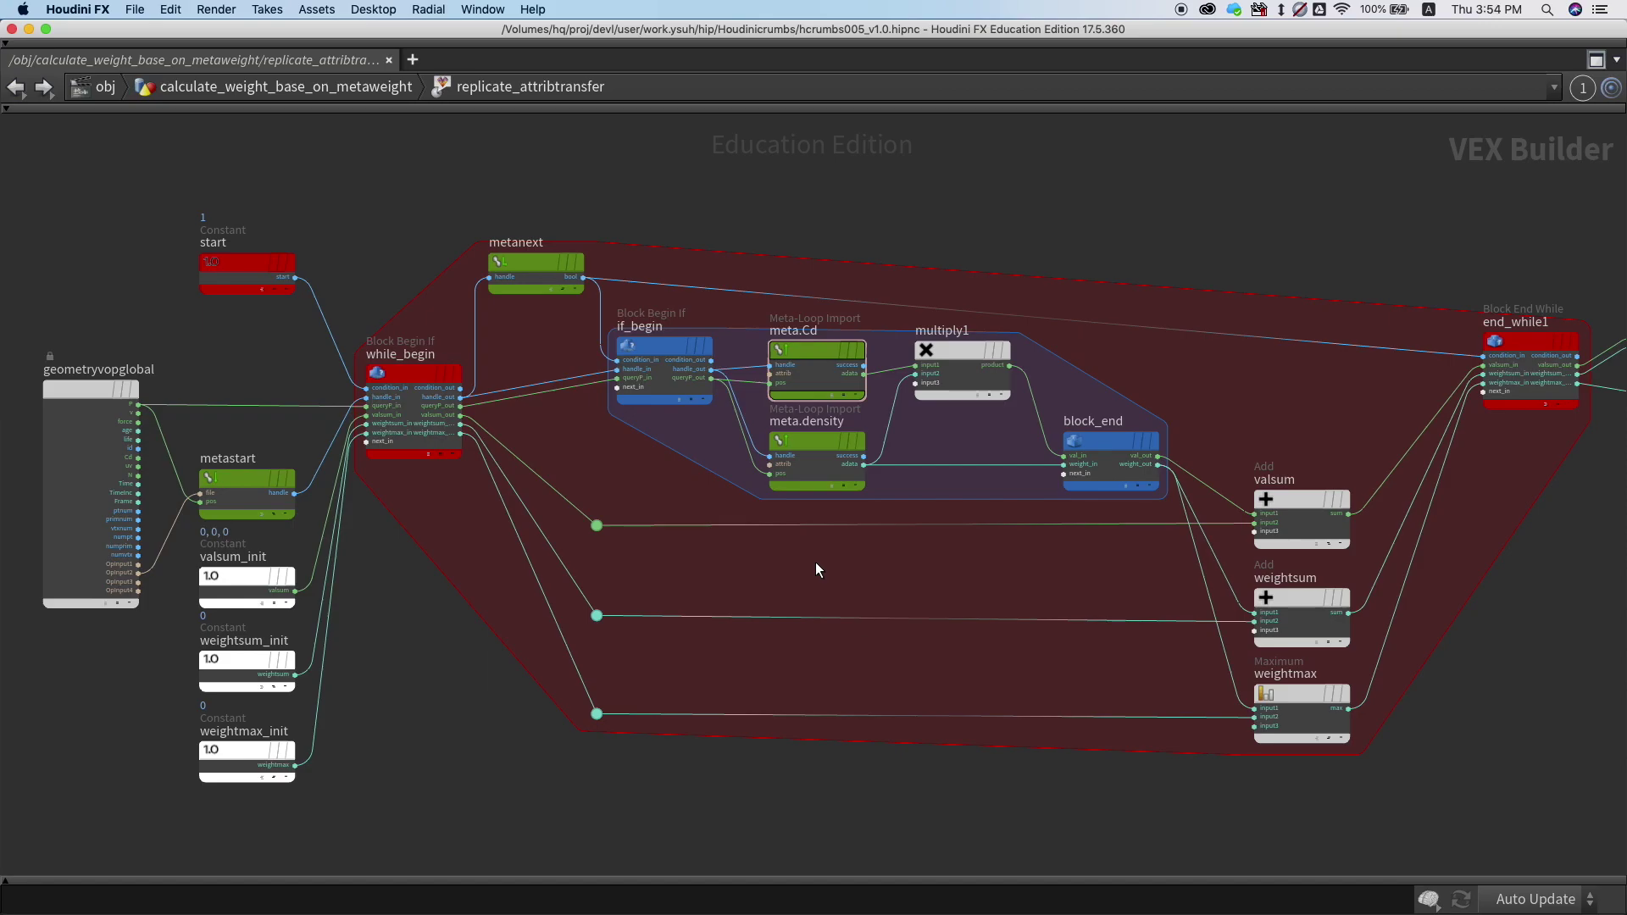
key(Tab)
text(whil)
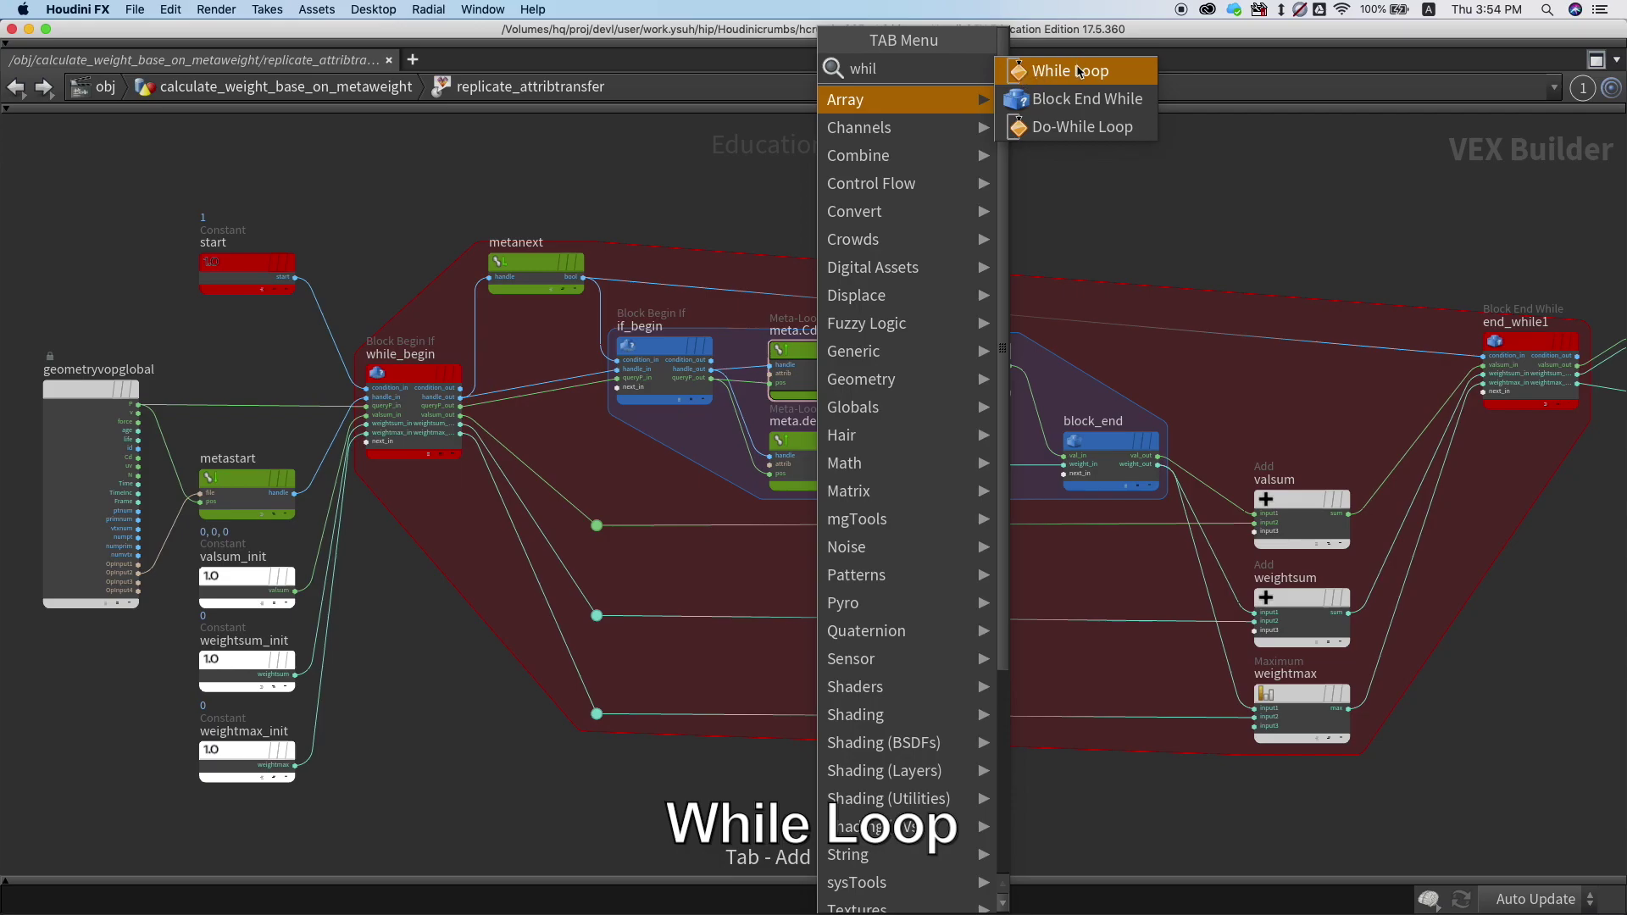
key(Escape)
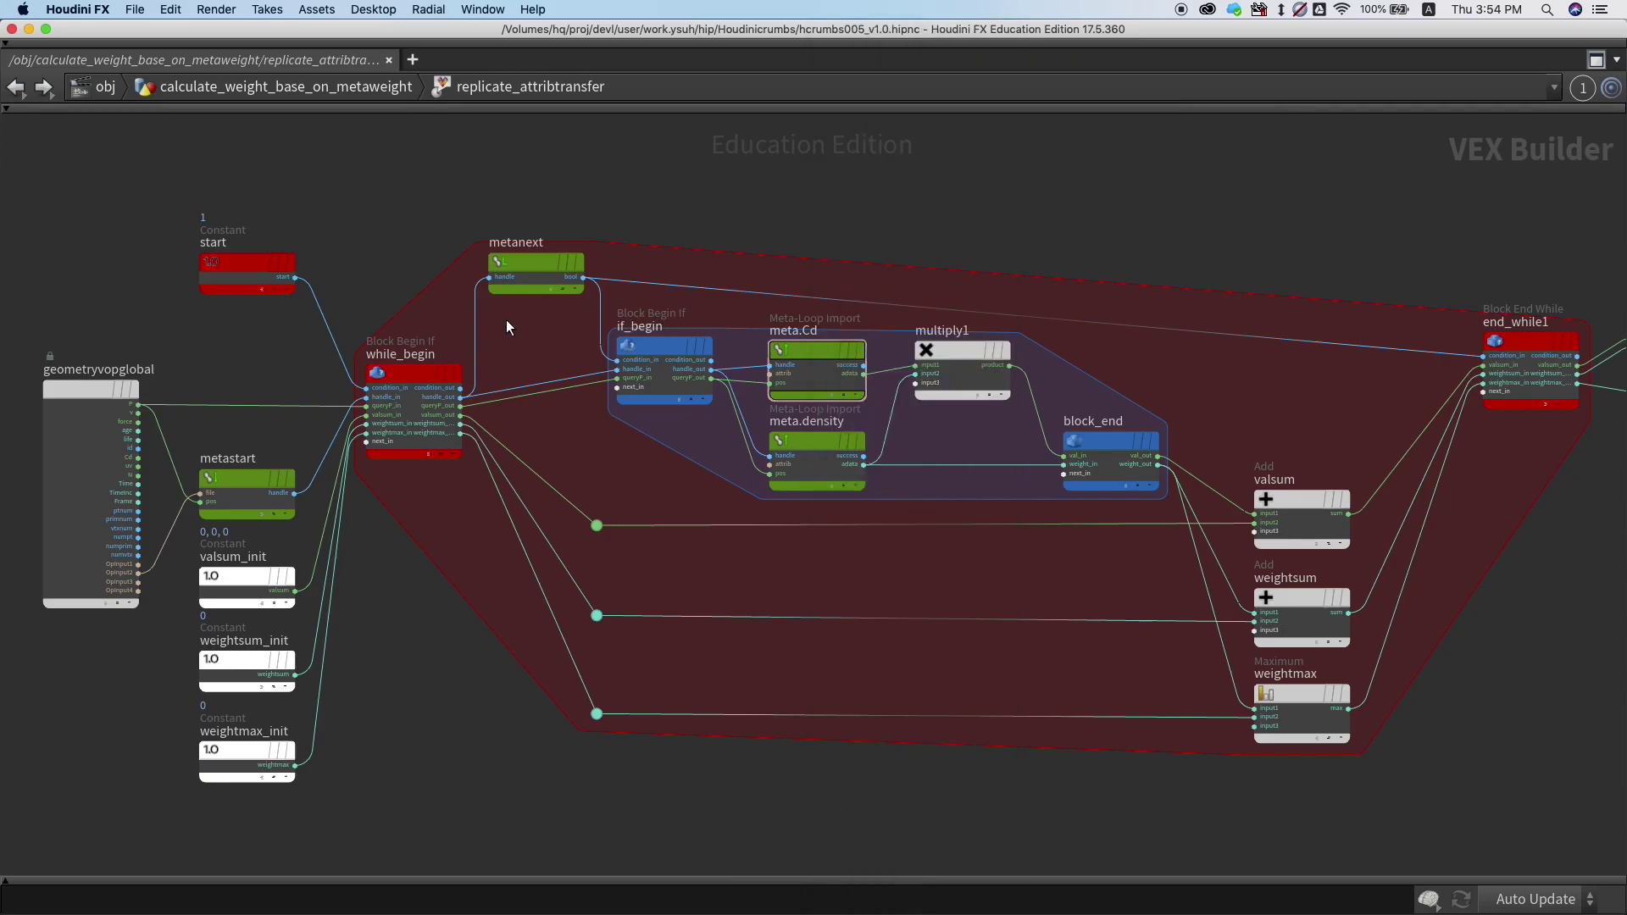
click(405, 377)
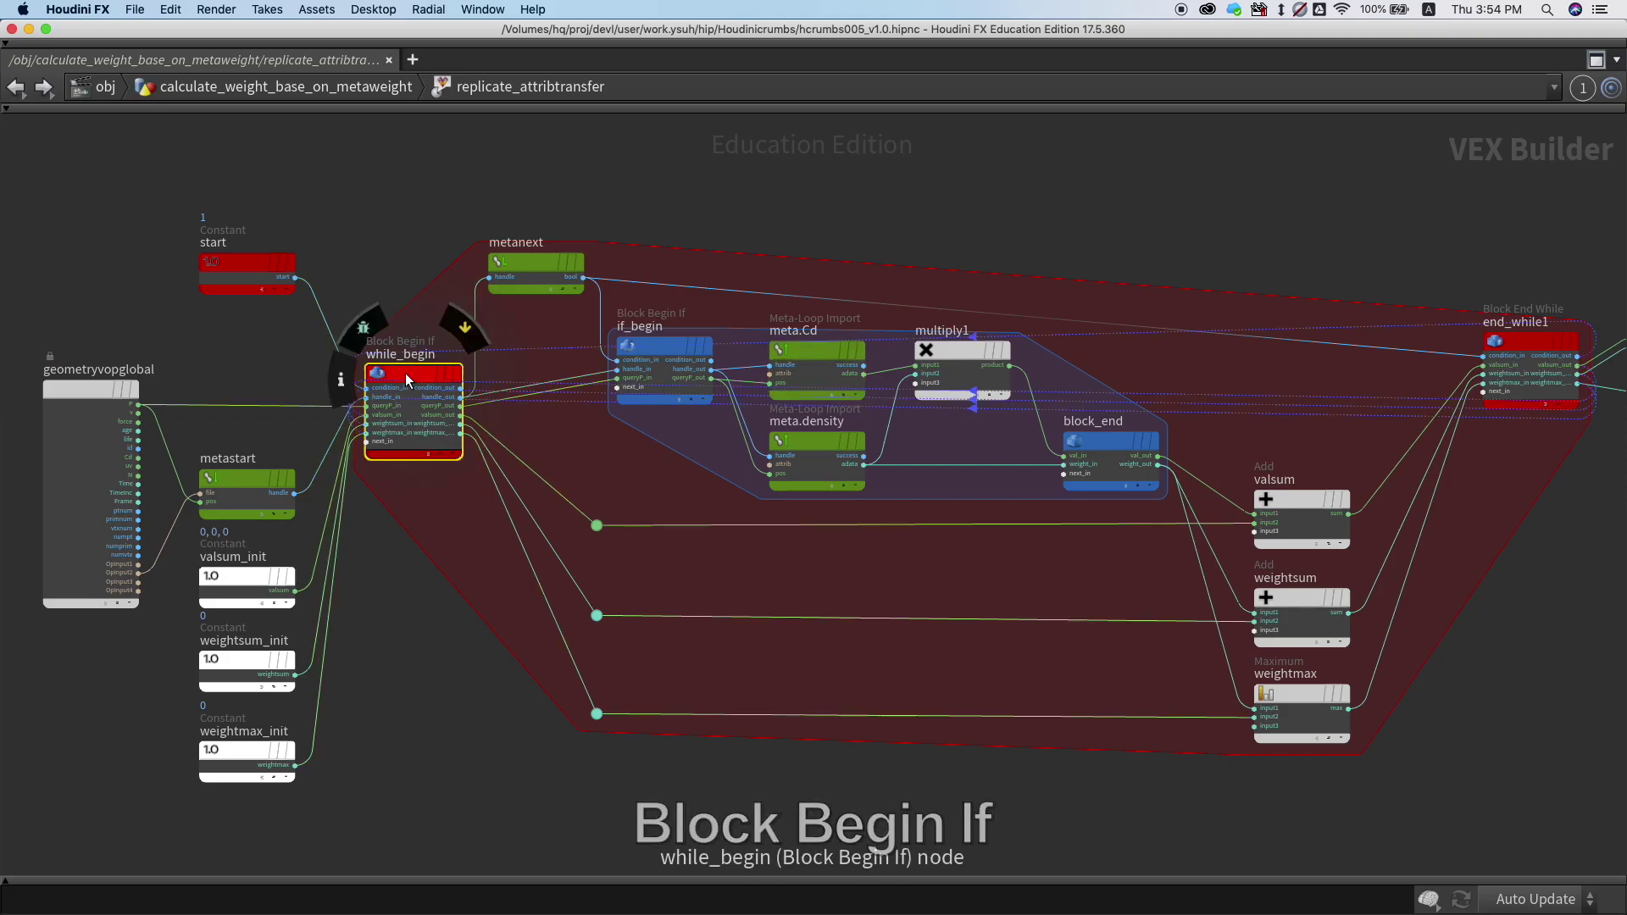
click(1535, 349)
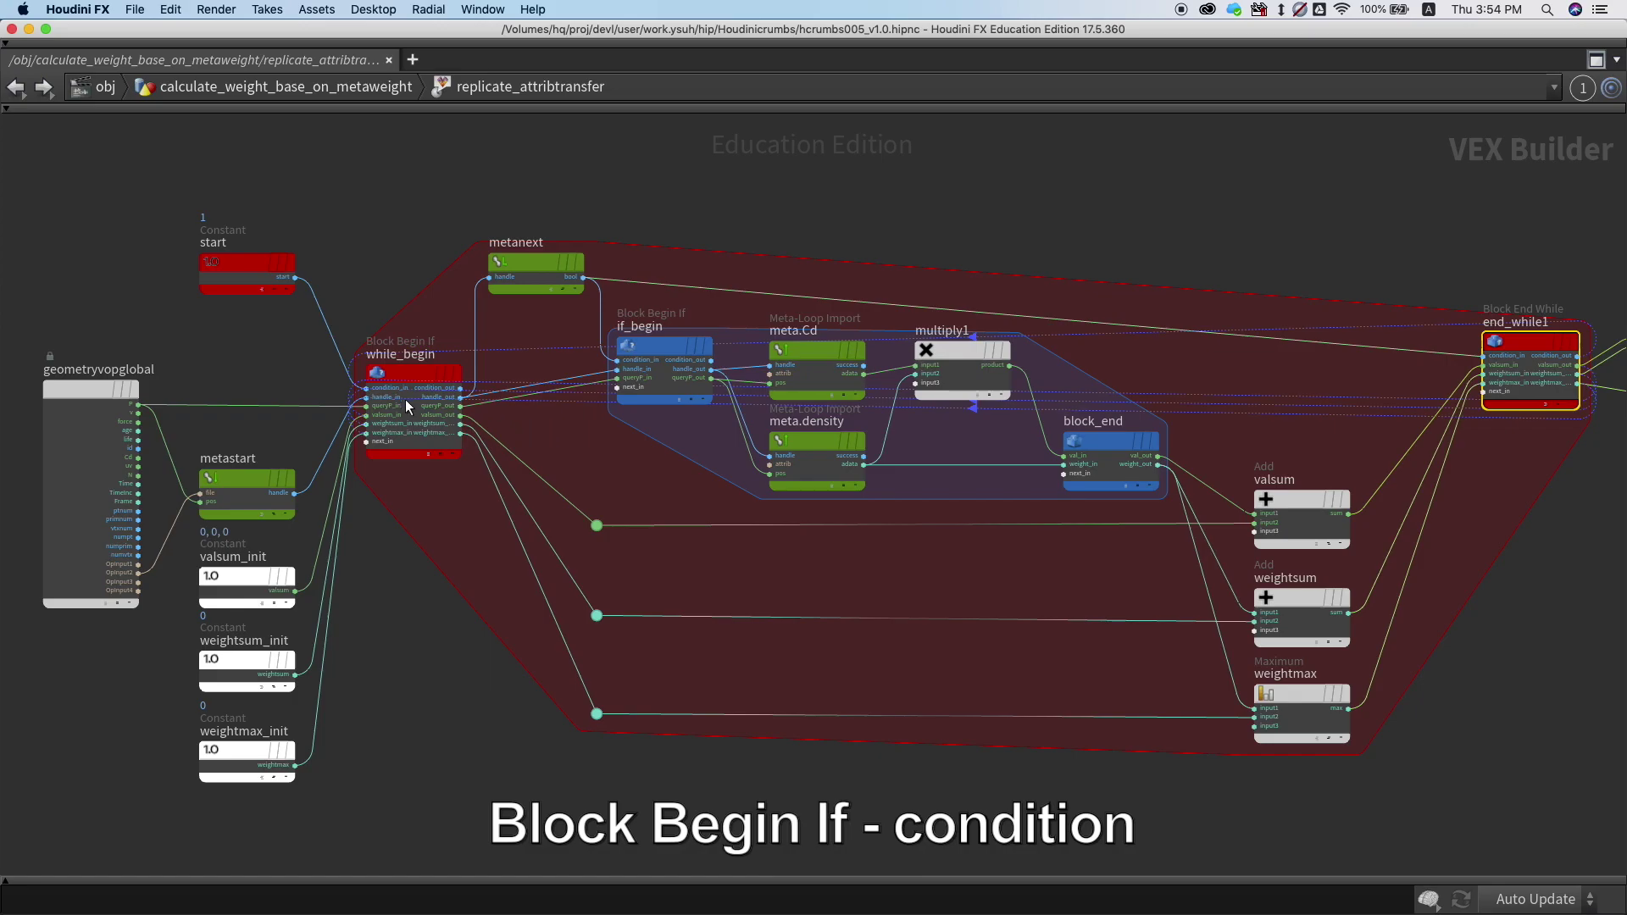
click(395, 376)
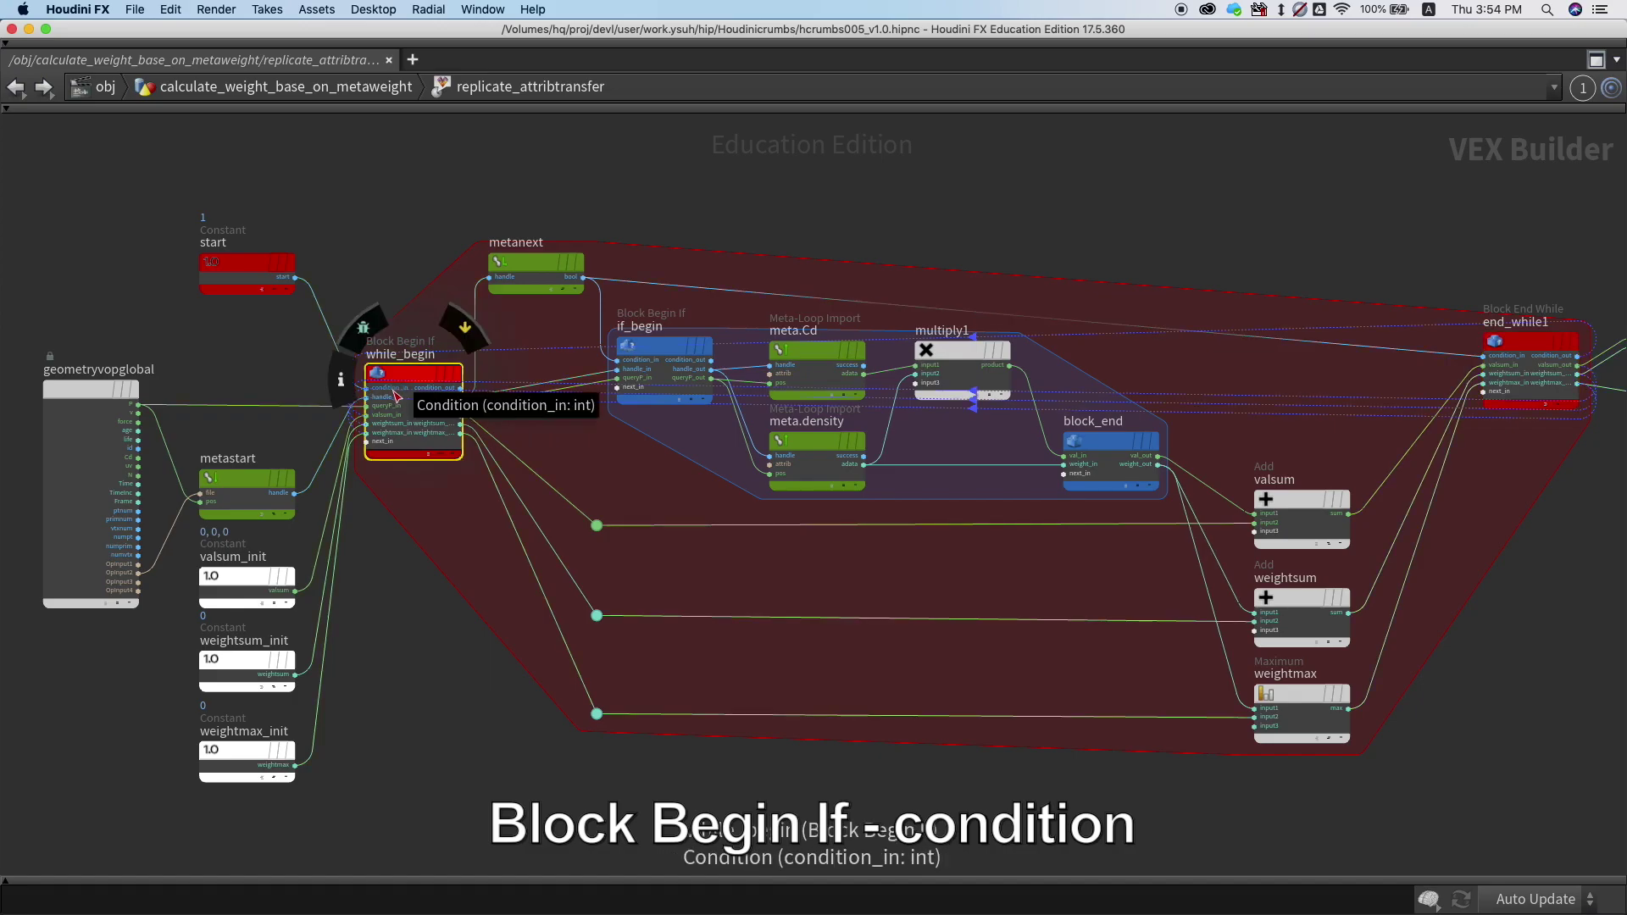
click(246, 259)
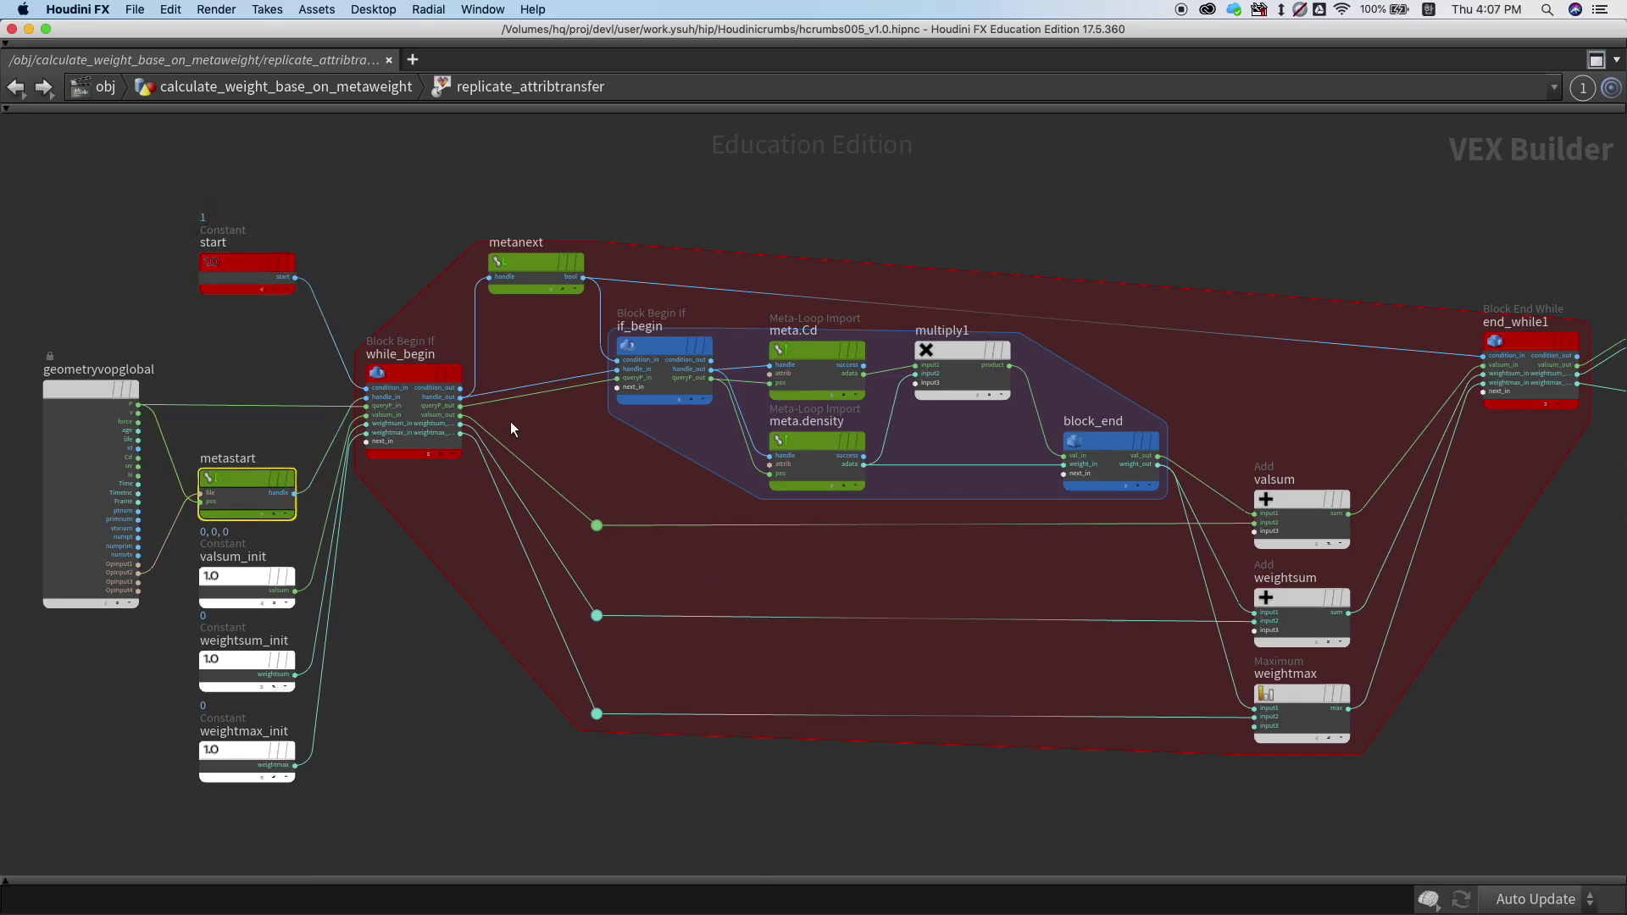
click(531, 268)
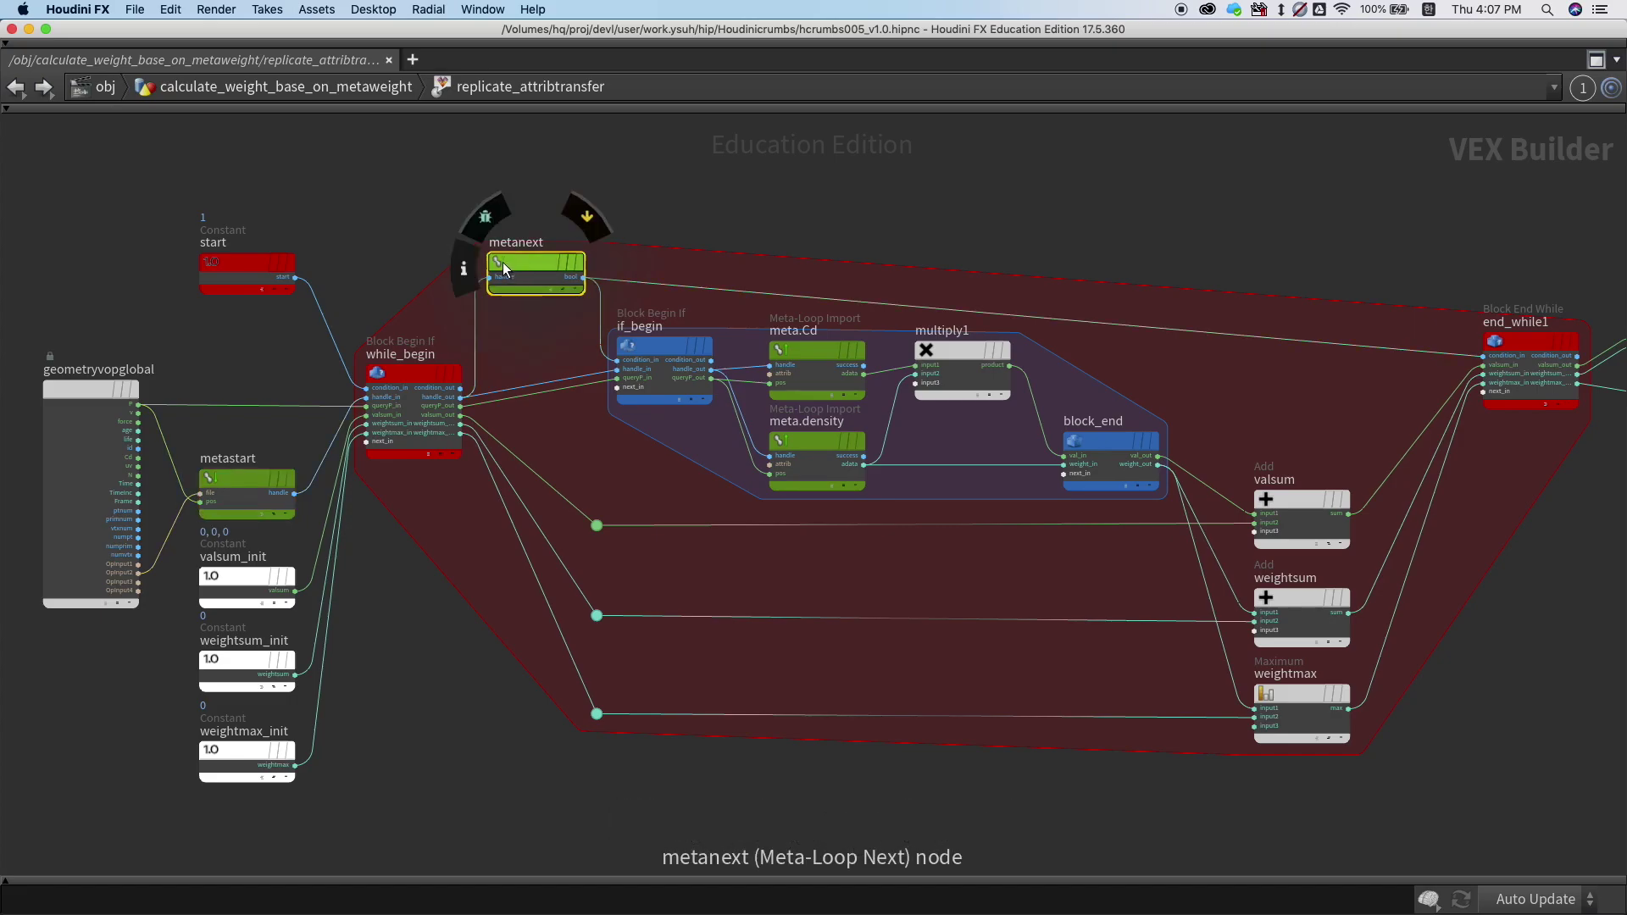
click(241, 480)
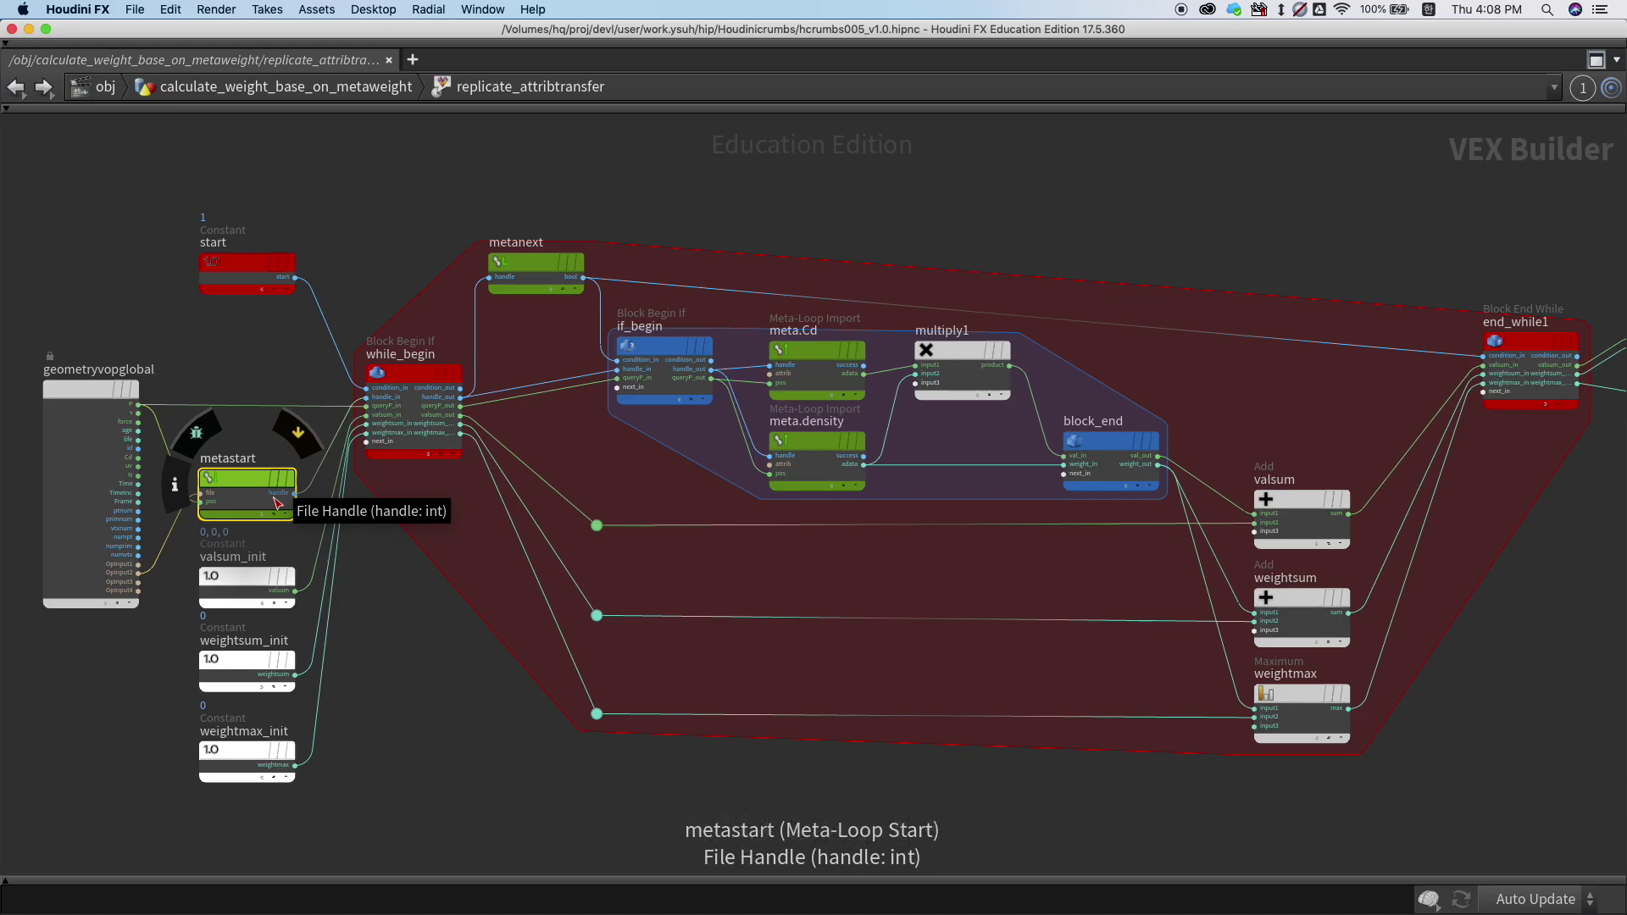
click(527, 261)
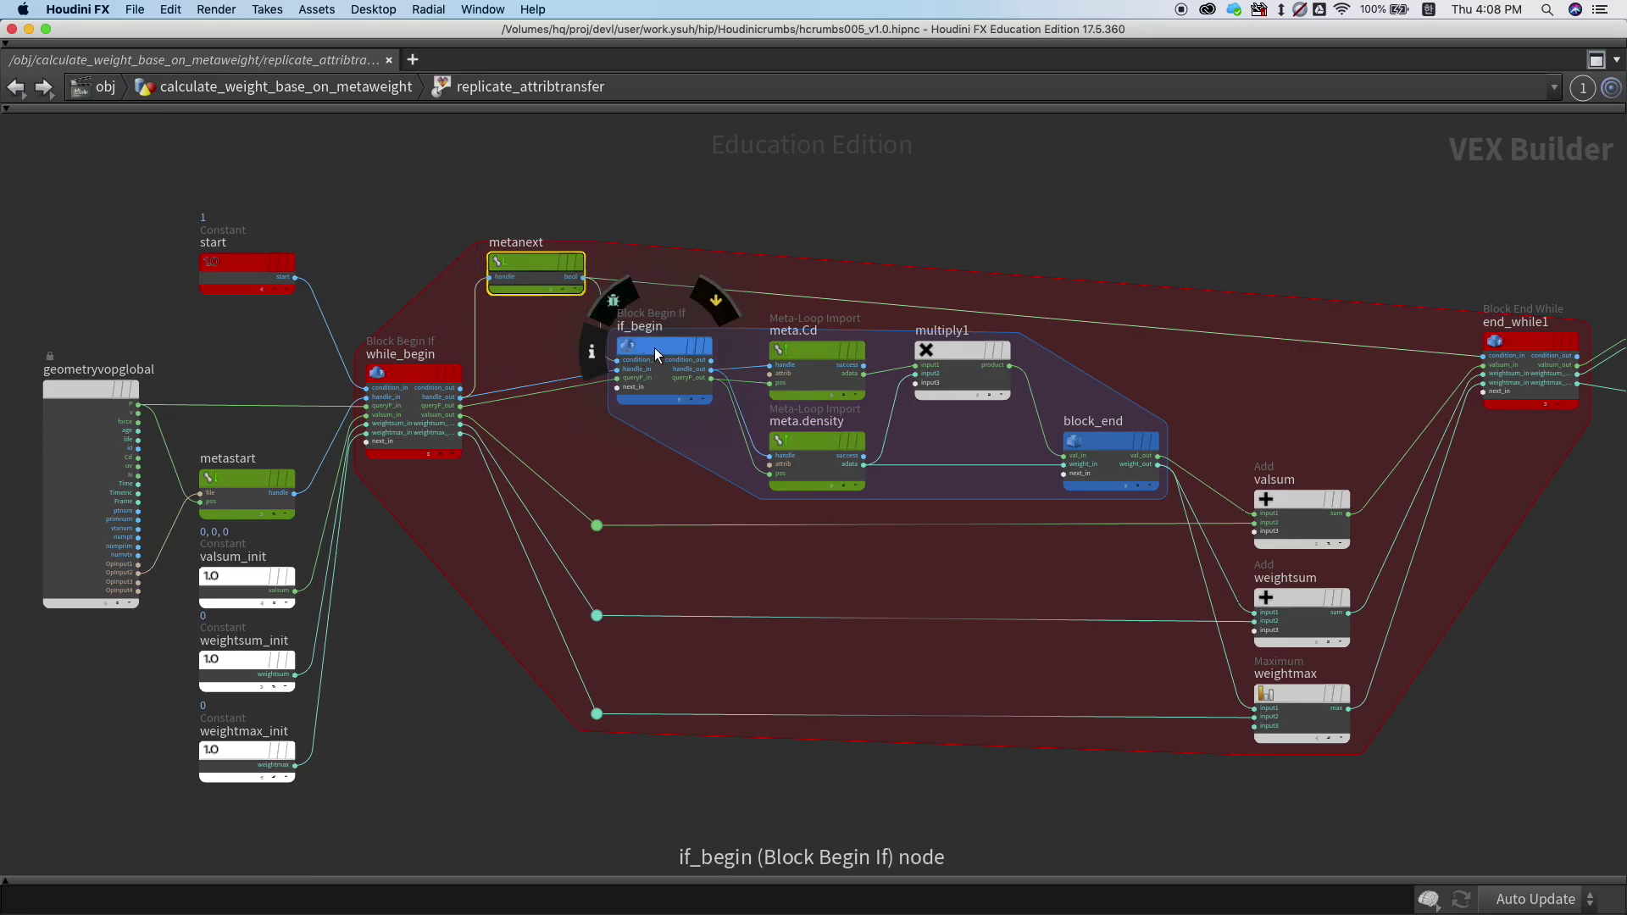
click(816, 349)
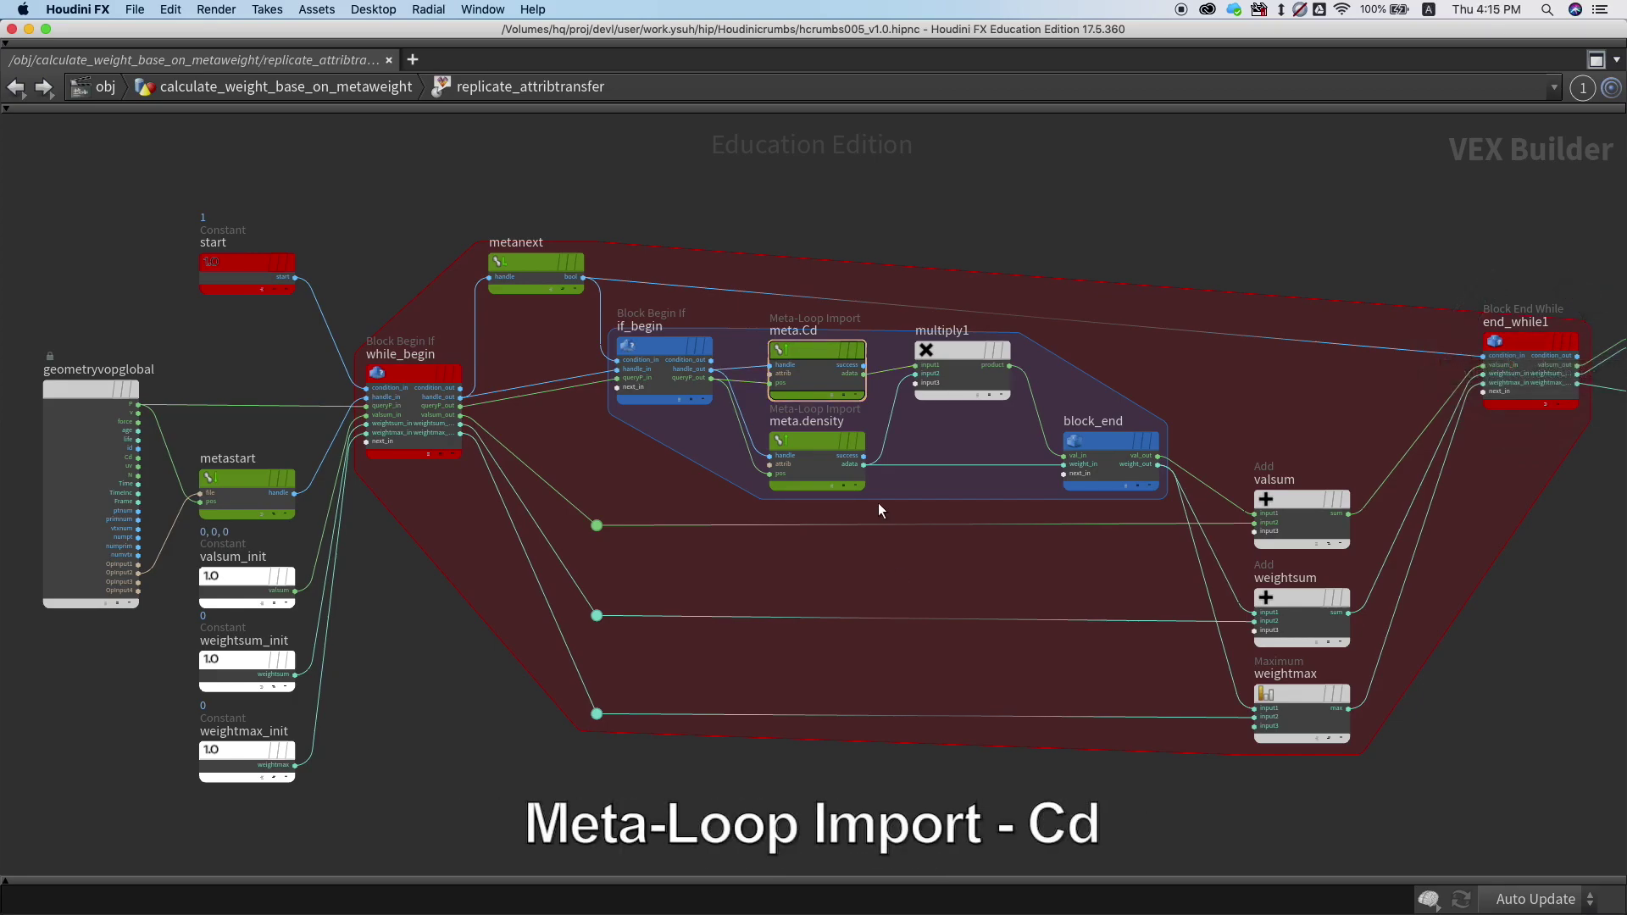
click(822, 349)
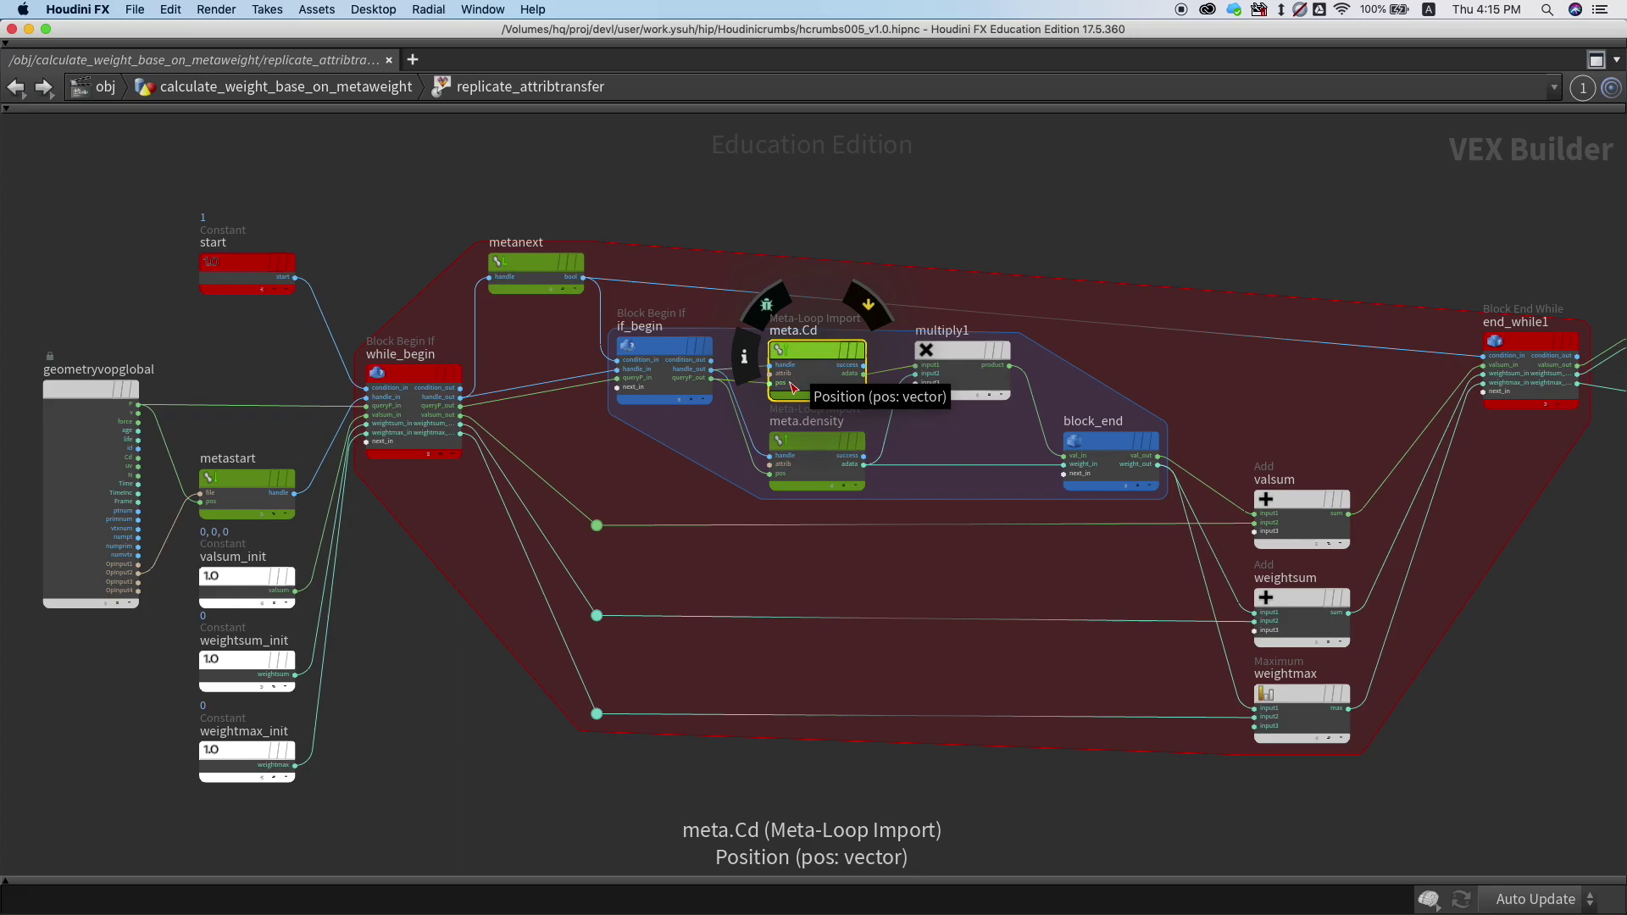
key(p)
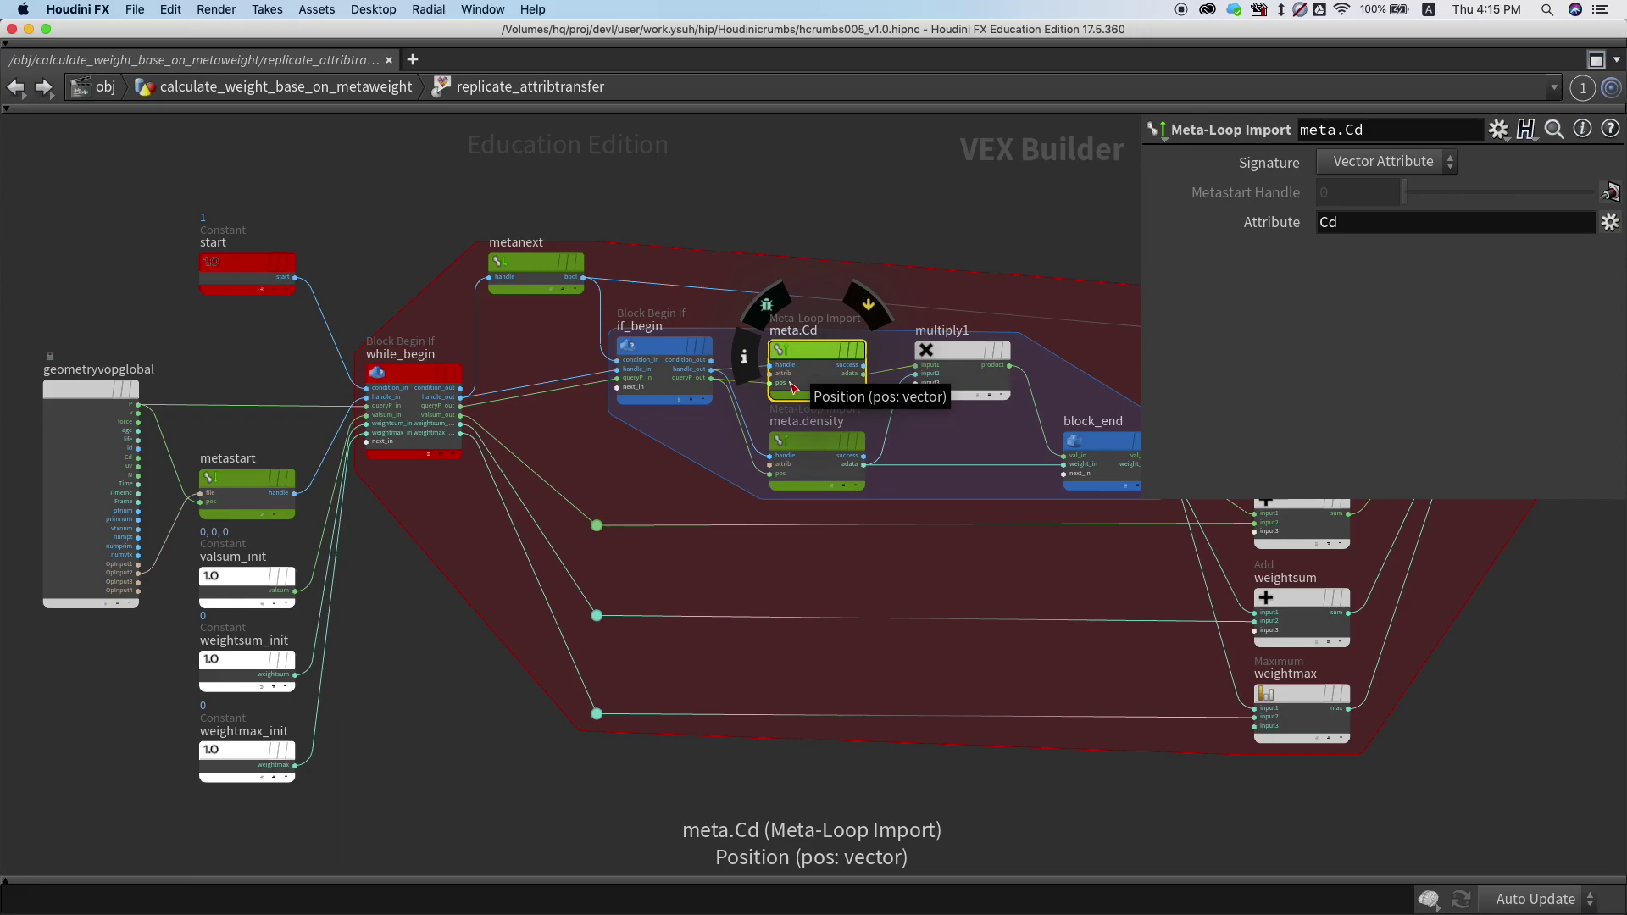
click(799, 441)
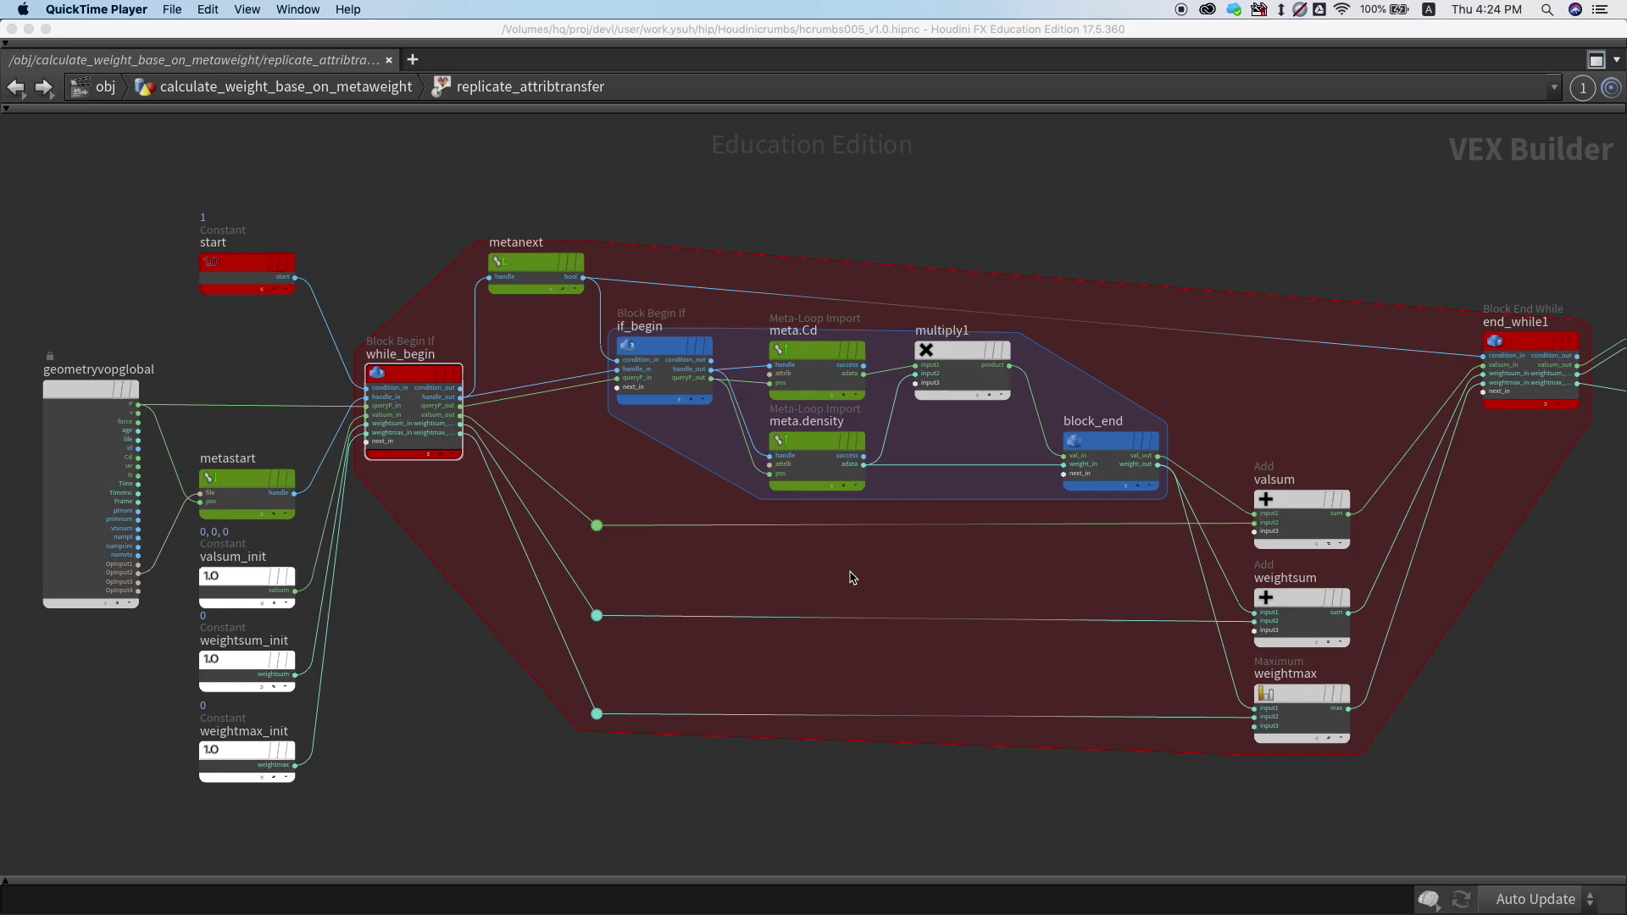
Step: Review while_begin's parameters, then display end_while1's parameters with its valsum, weightsum and weightmax outputs
drag(381, 834, 155, 564)
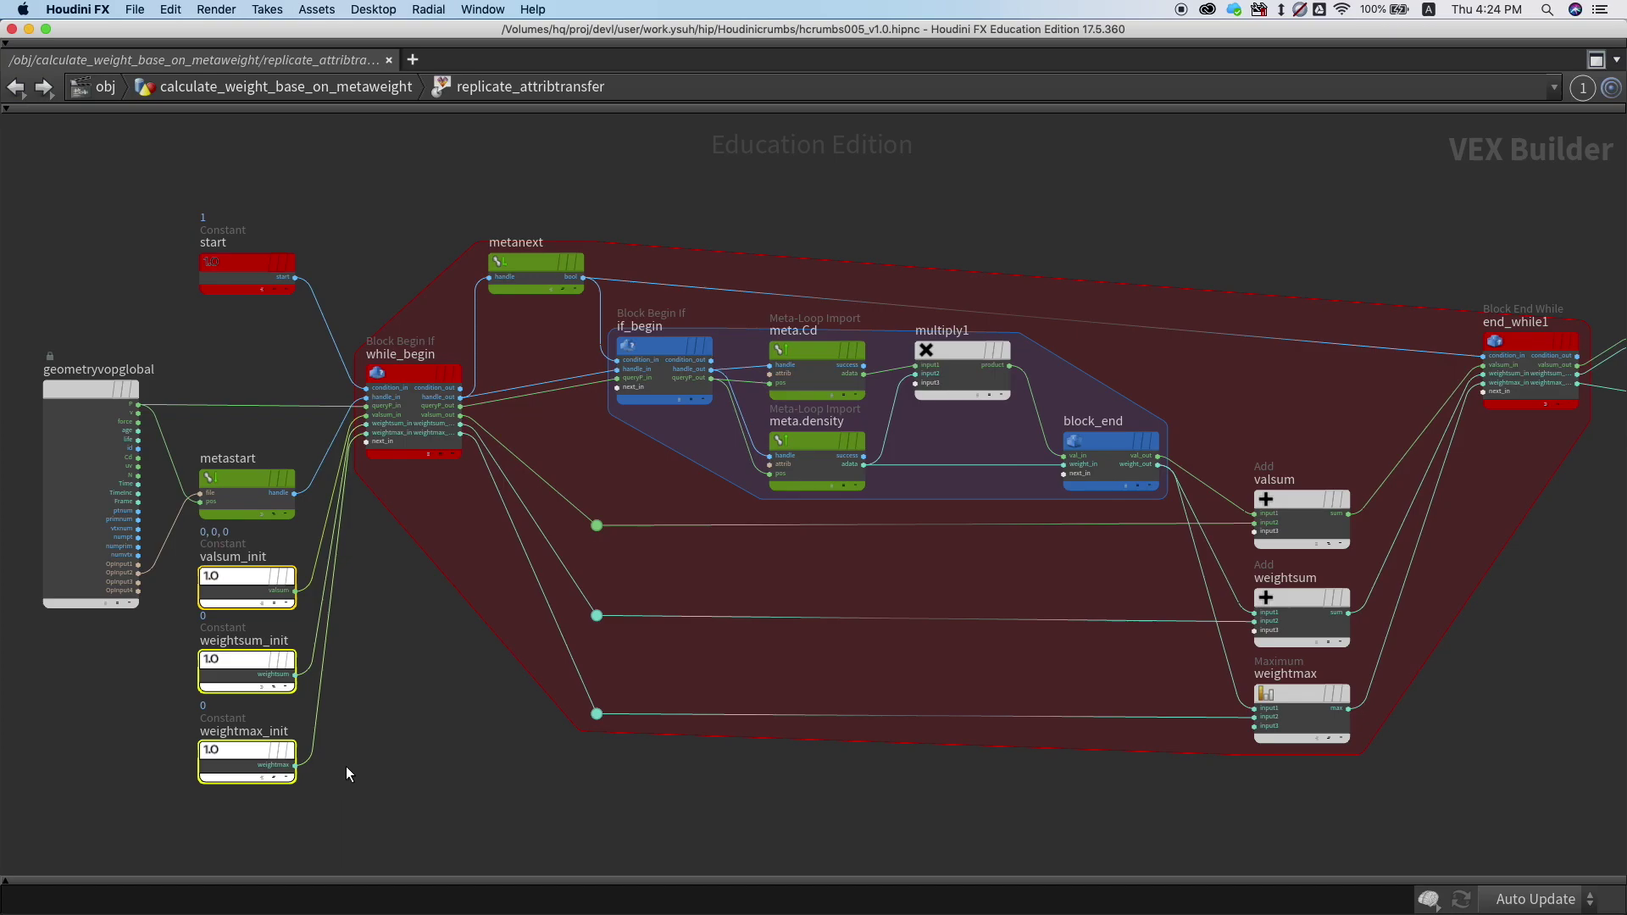
click(424, 374)
key(p)
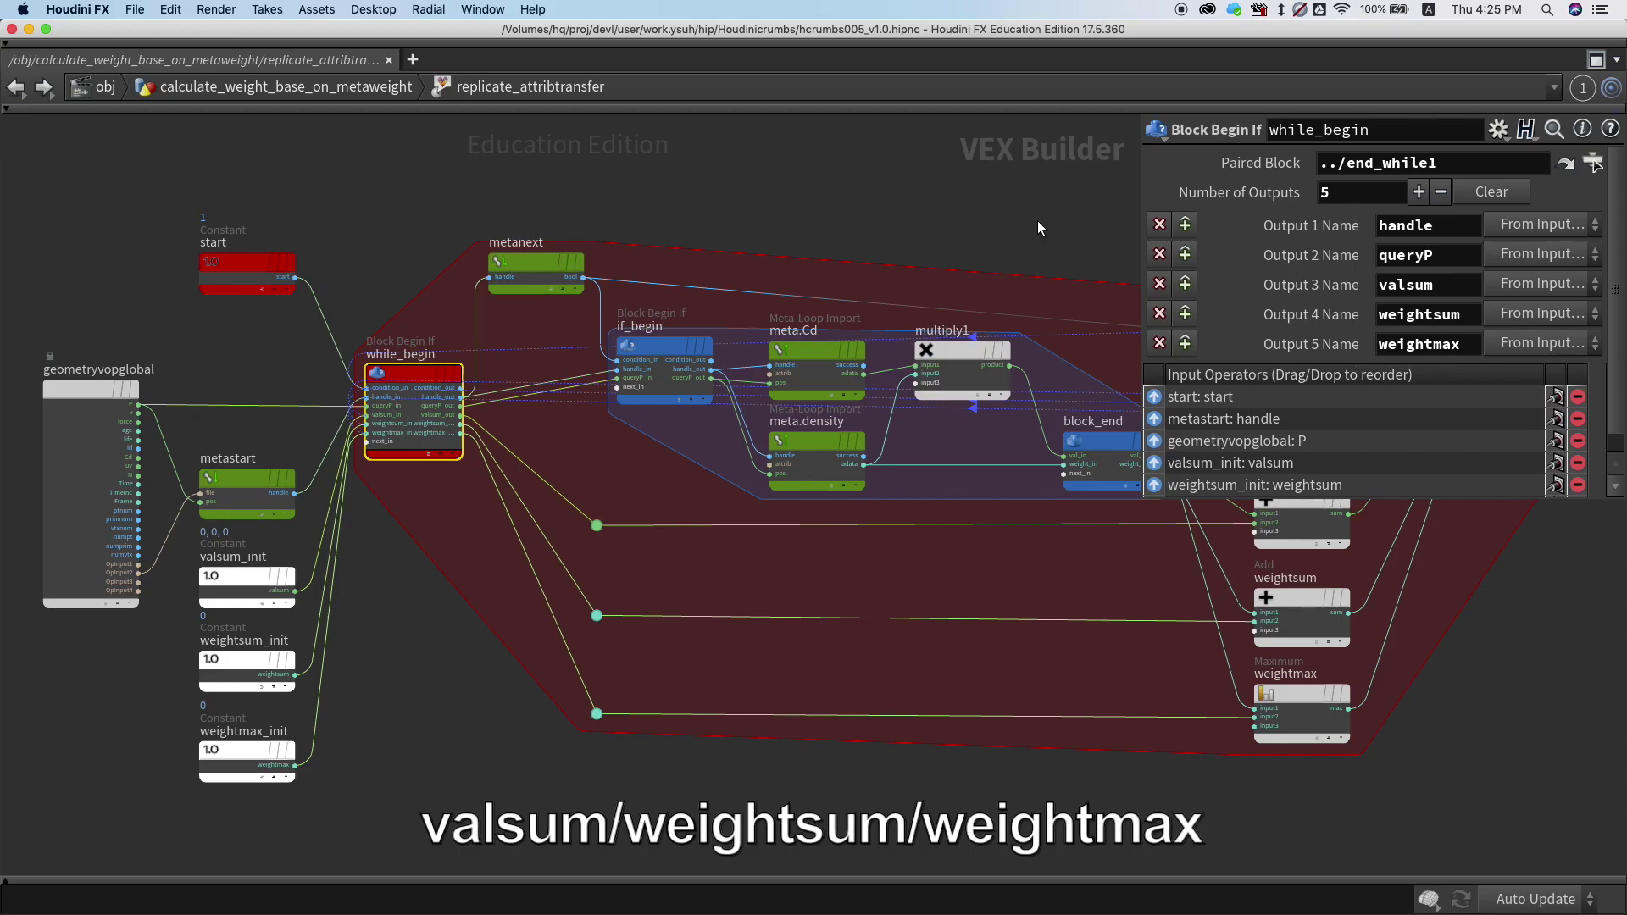
key(p)
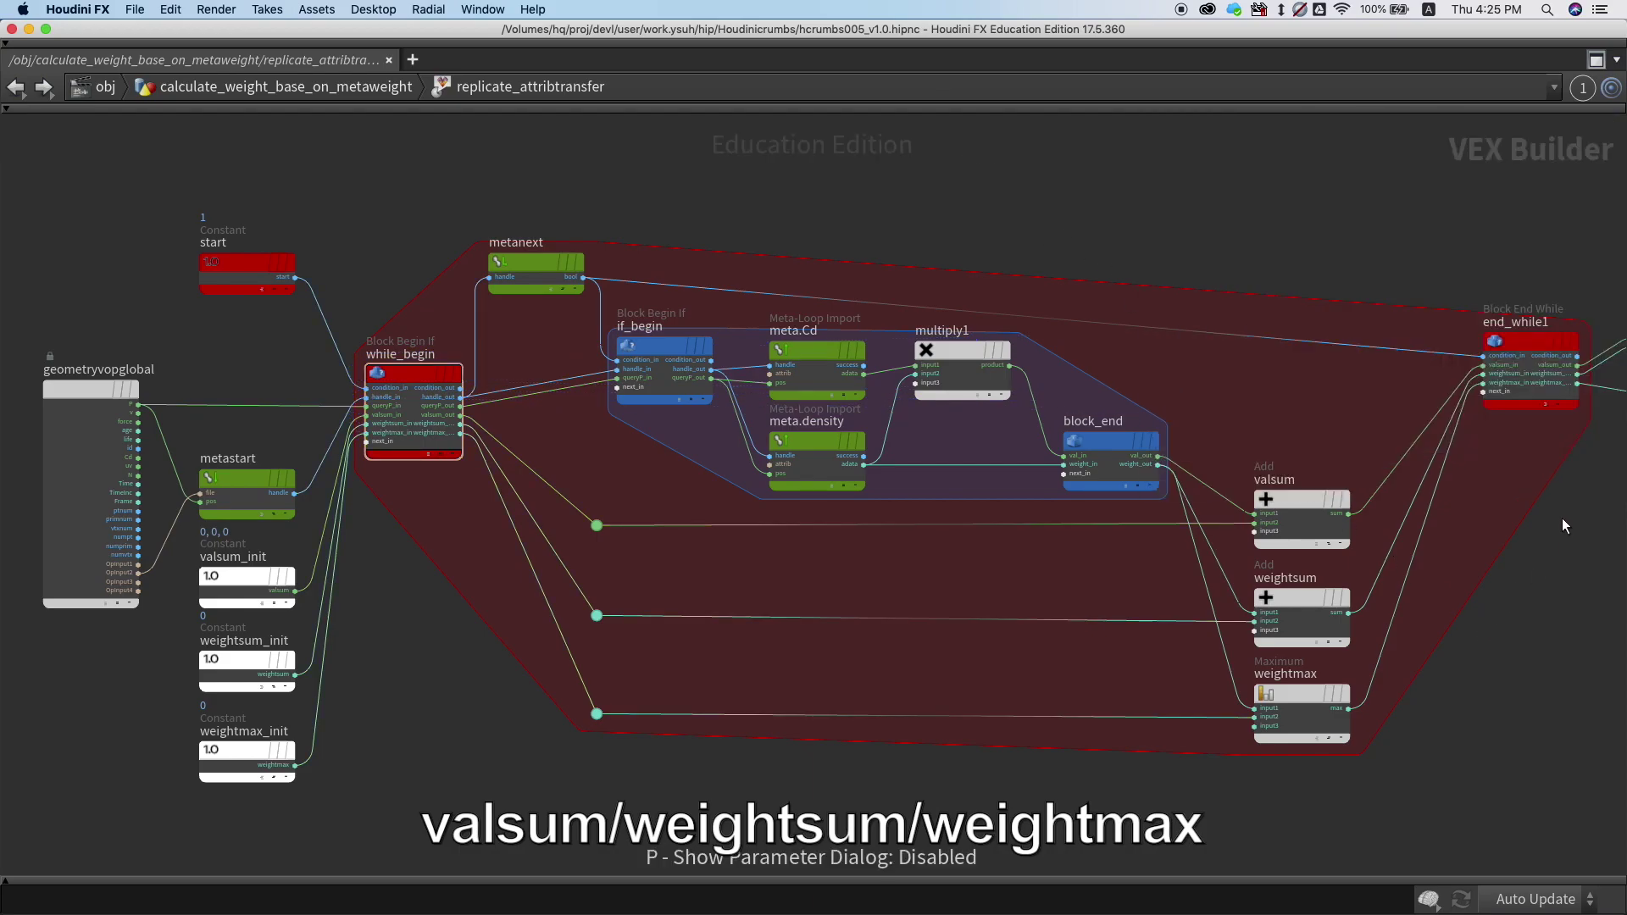
click(1524, 347)
key(p)
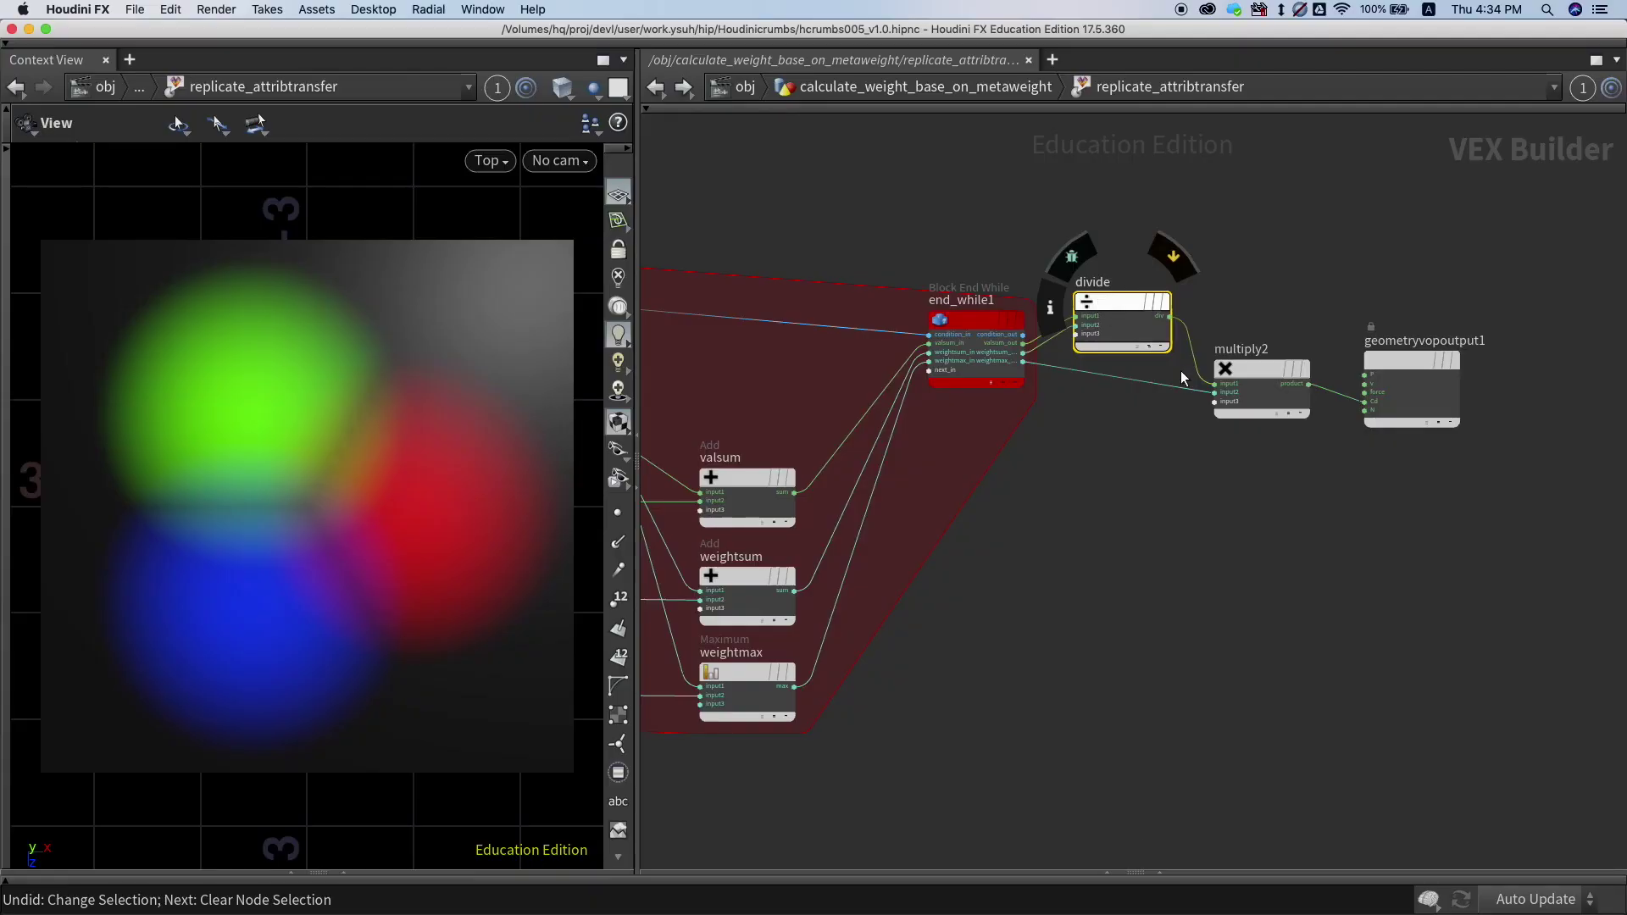
Step: Rewire geometryvopoutput1's Cd input from end_while1 to multiply2's product output
drag(1373, 403, 1035, 353)
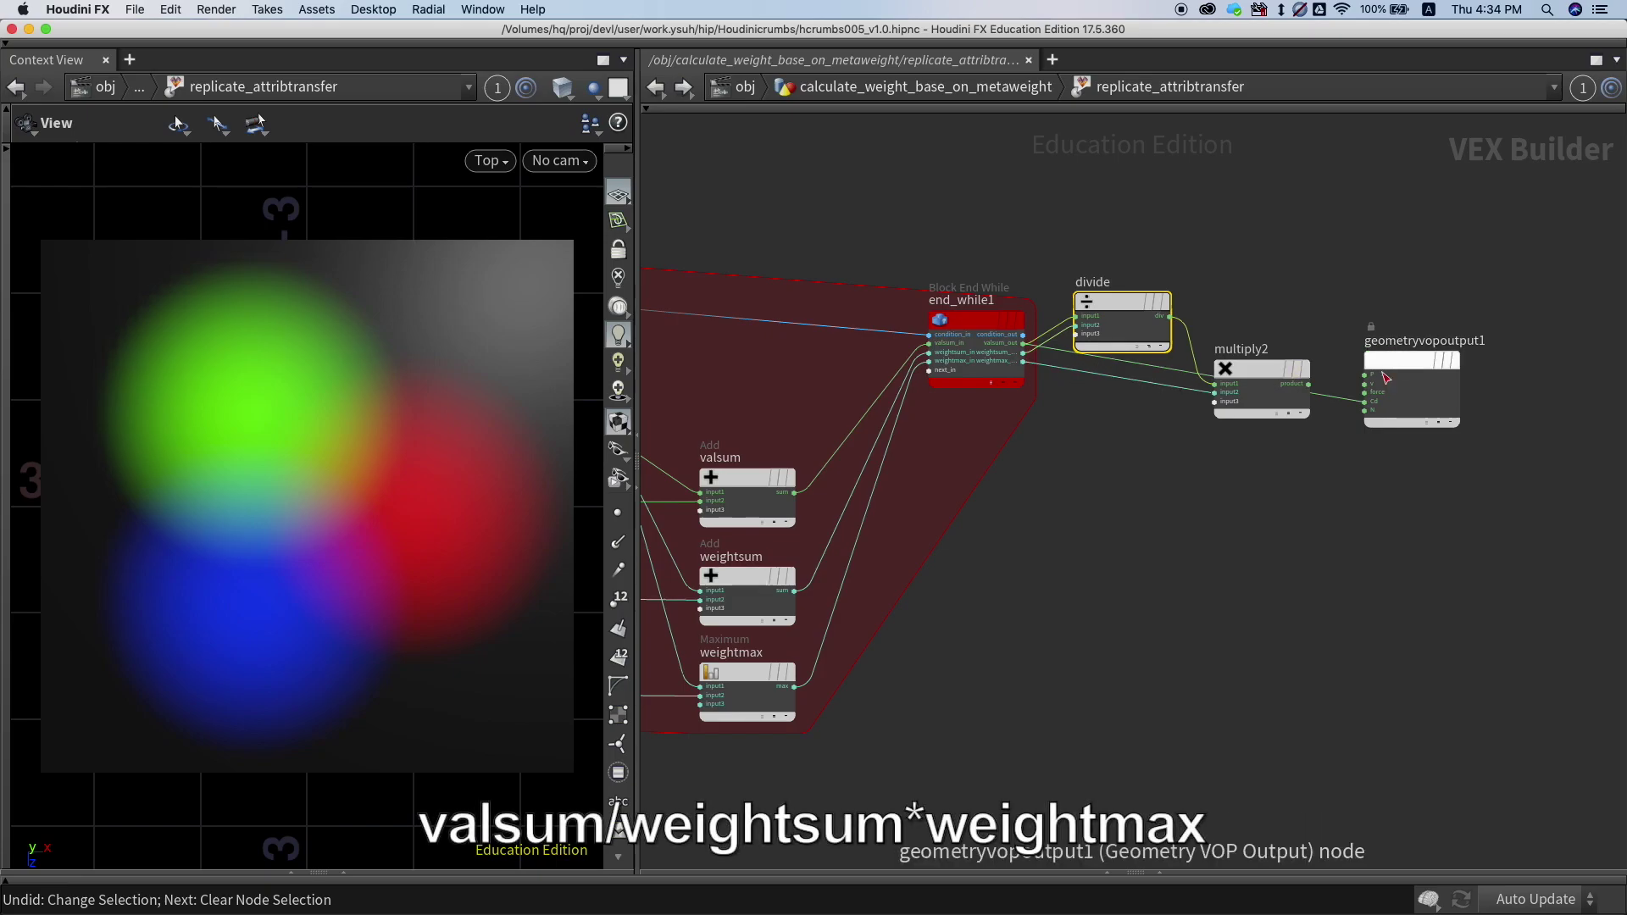
drag(1365, 402, 1309, 384)
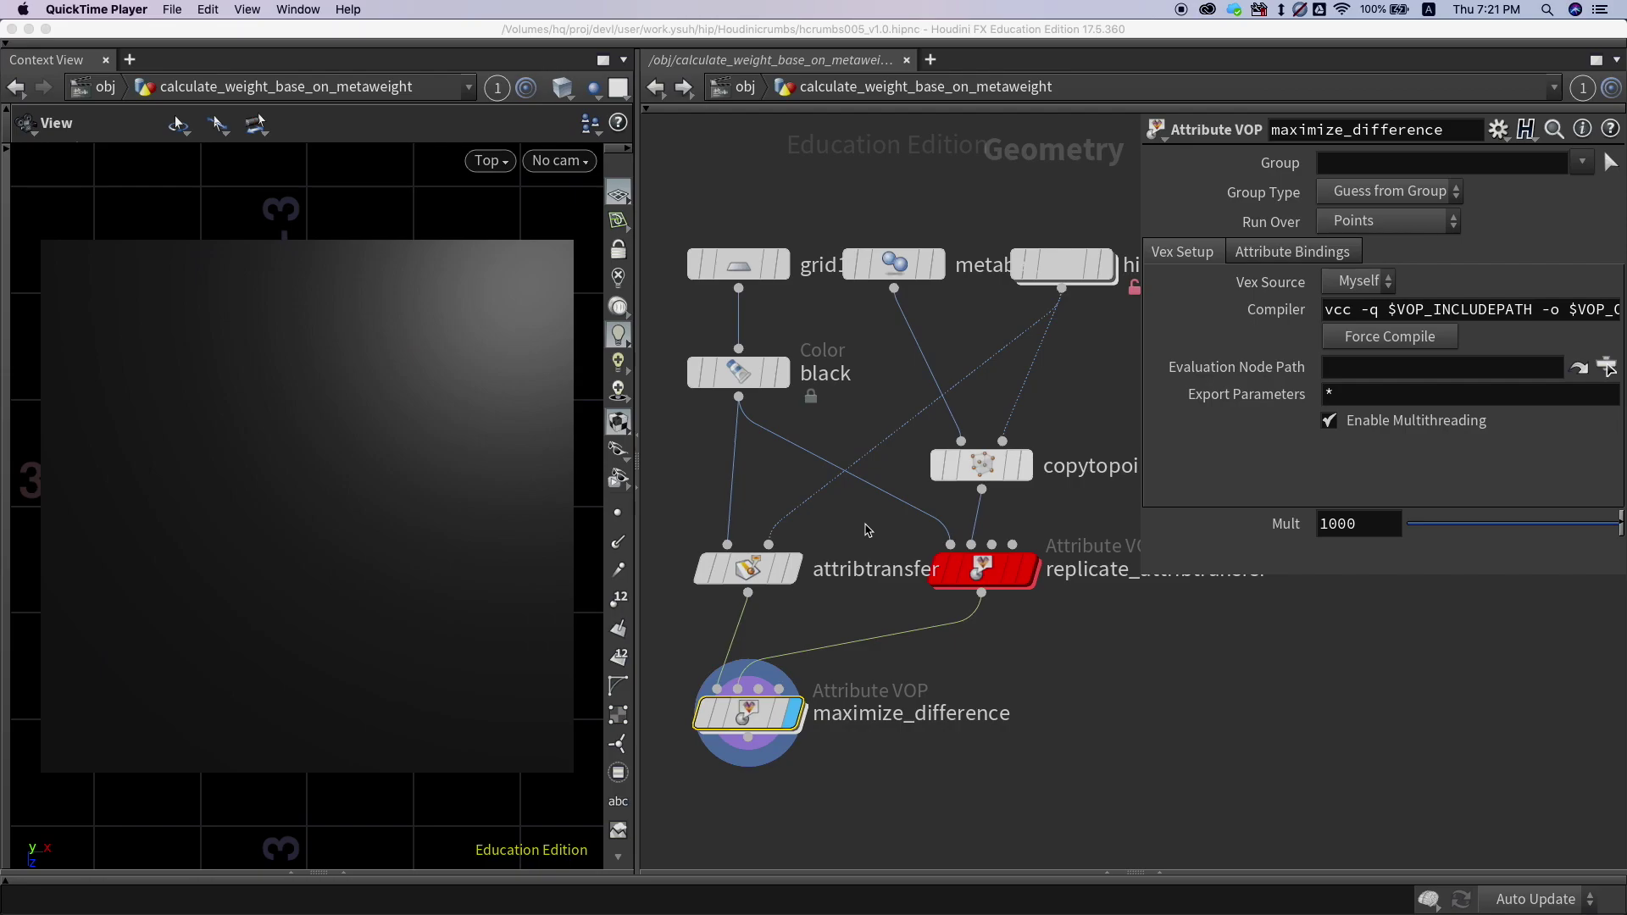
click(794, 577)
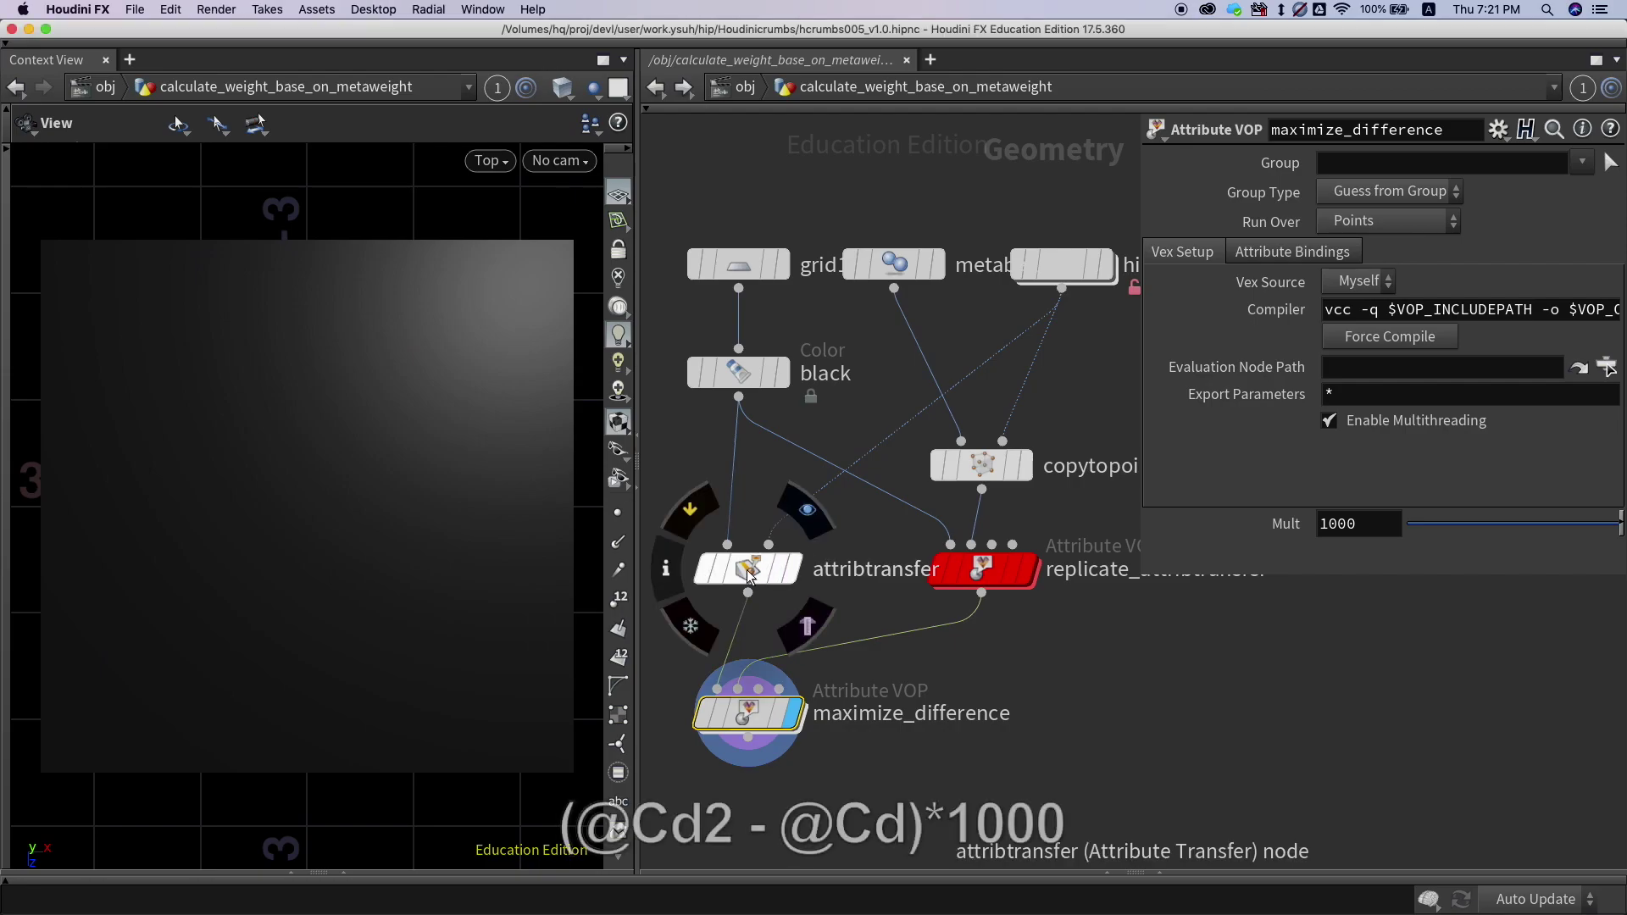
click(794, 576)
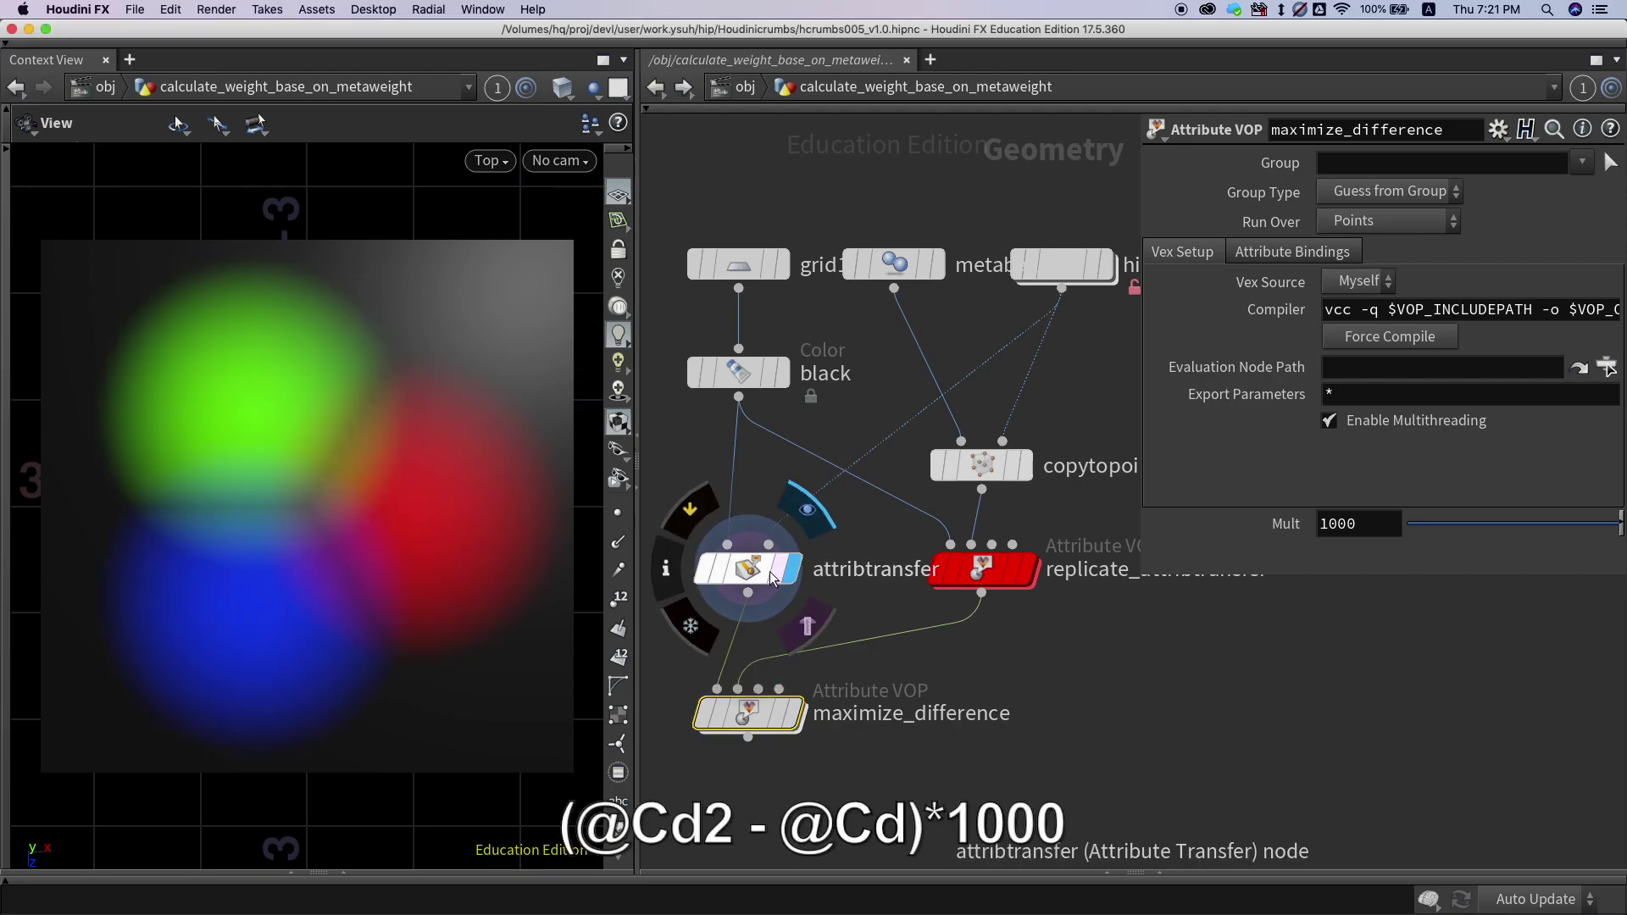
click(1027, 579)
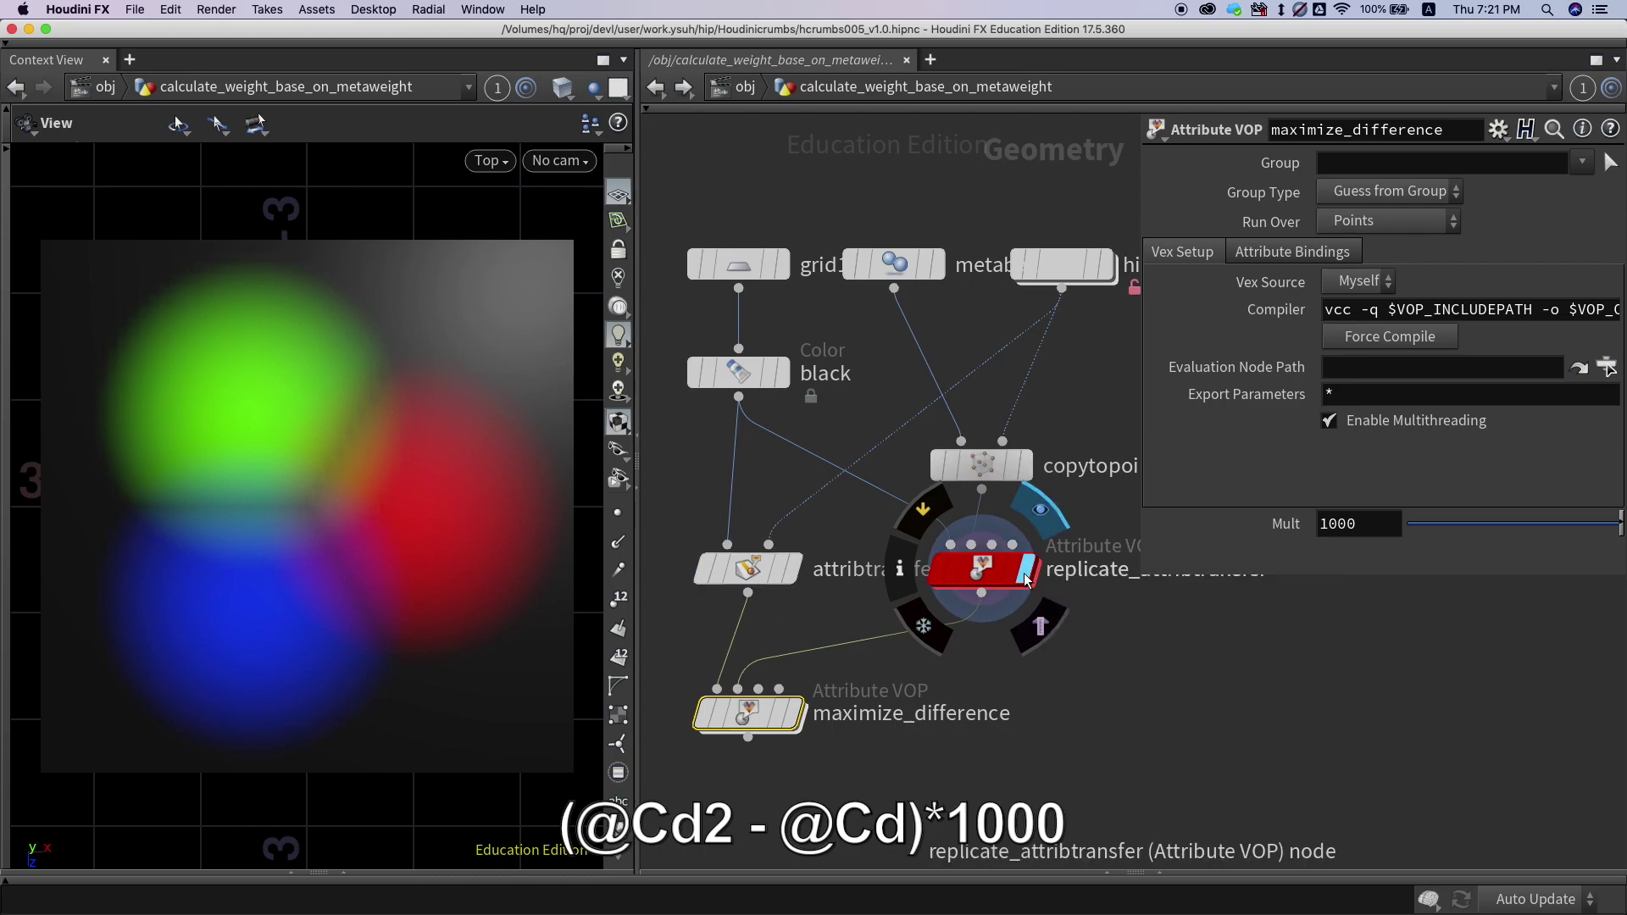
click(792, 714)
mouse_move(749, 714)
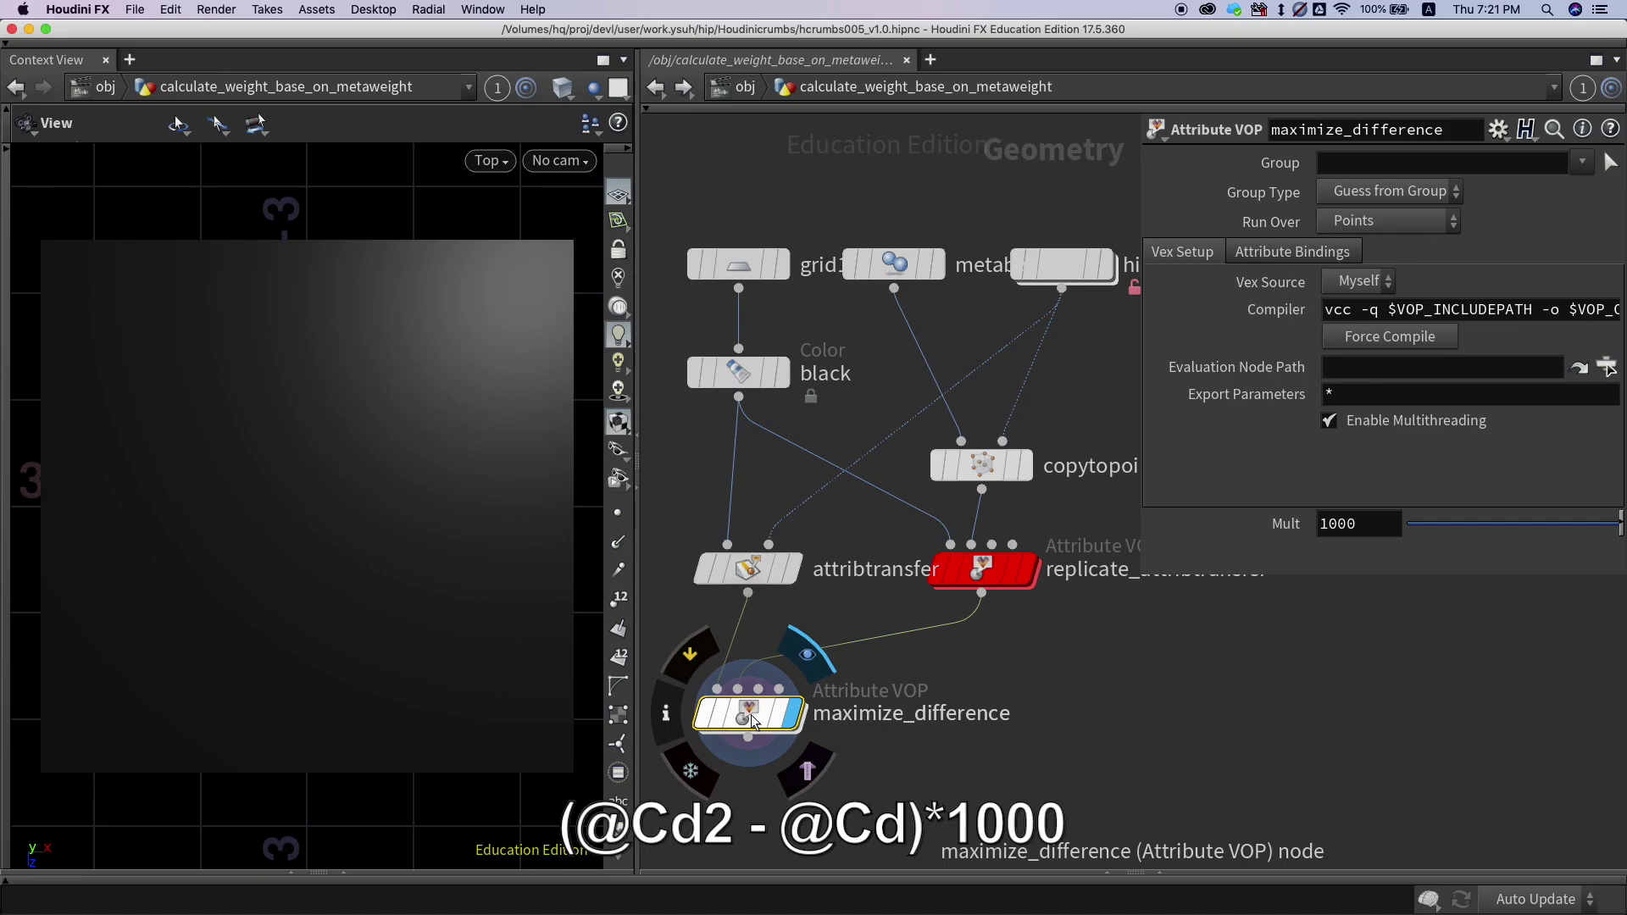